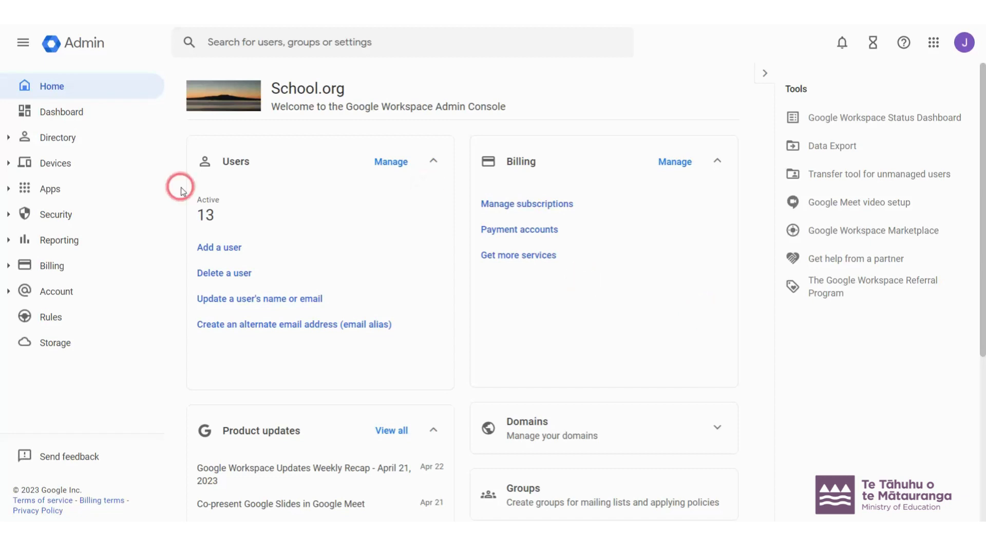
# Step: Open the Security user report and examine its columns up to the Gmail IMAP and POP last used times
pyautogui.click(9, 241)
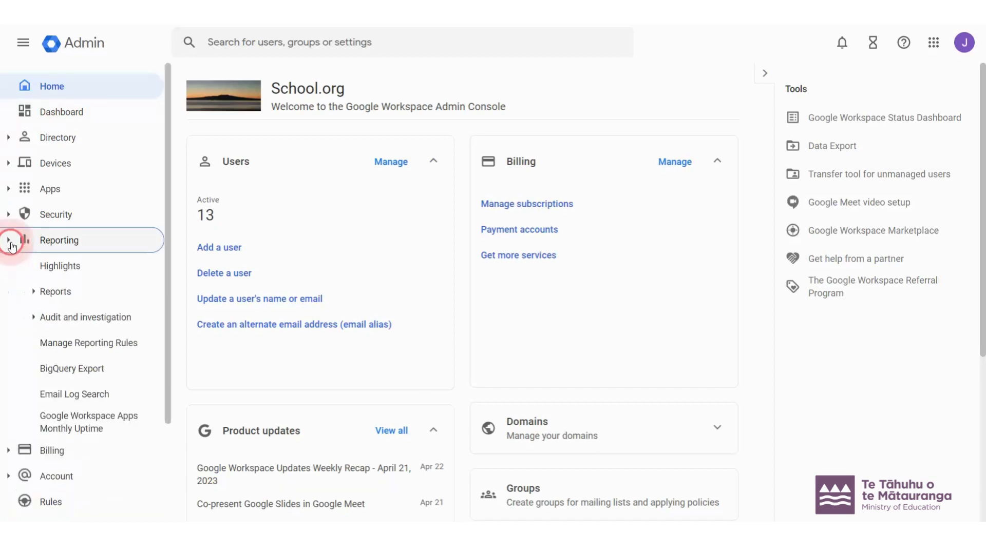
pyautogui.click(33, 291)
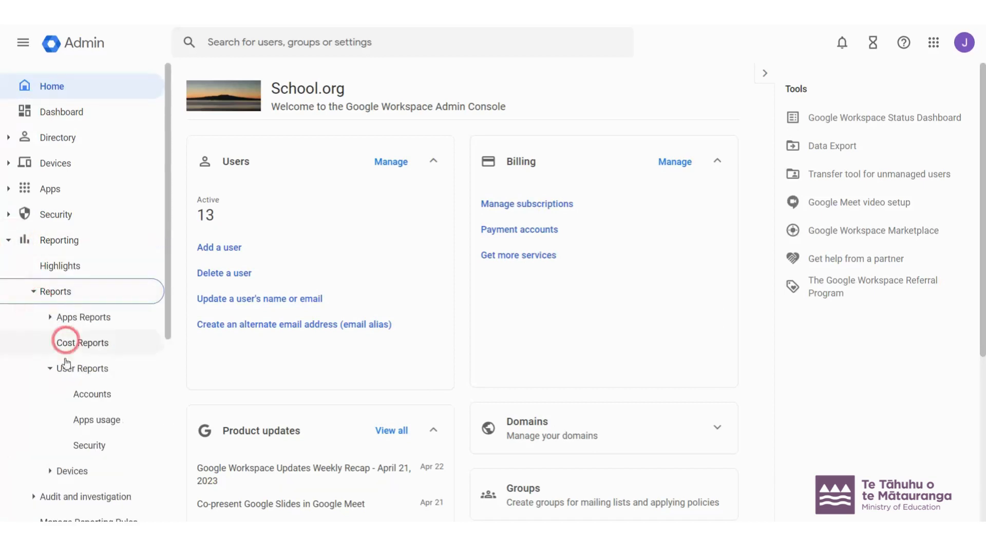
pyautogui.click(101, 447)
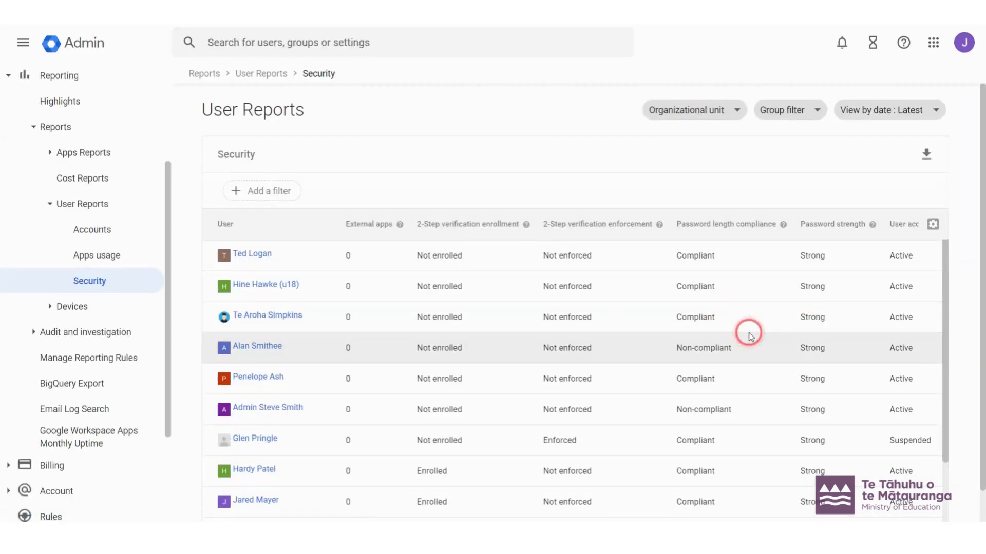
pyautogui.hscroll(5, 750, 335)
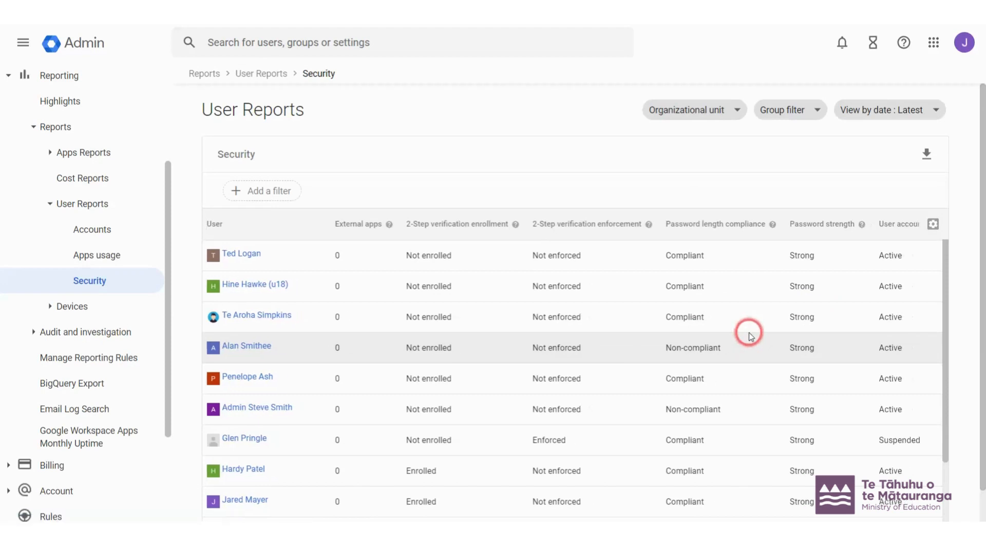
pyautogui.hscroll(10, 750, 335)
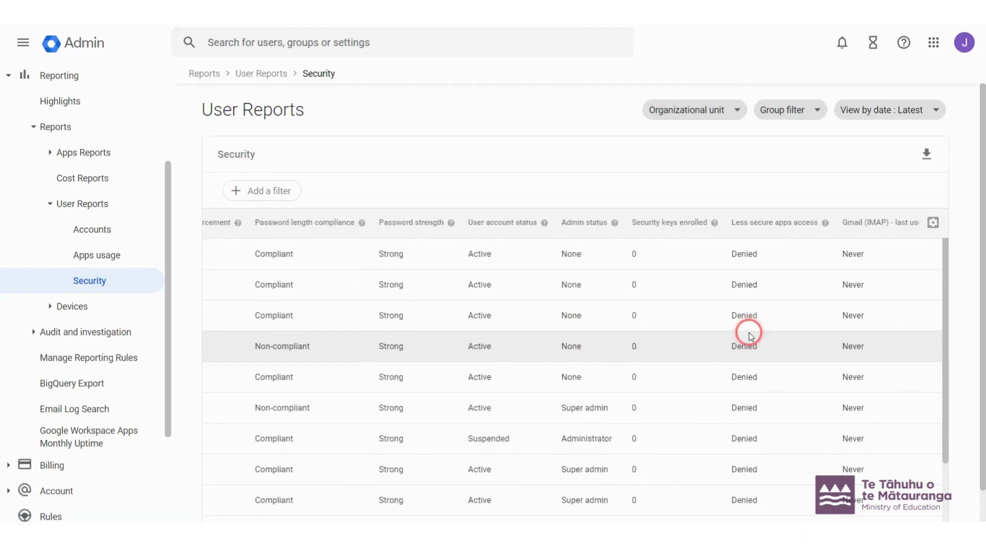
pyautogui.hscroll(5, 750, 335)
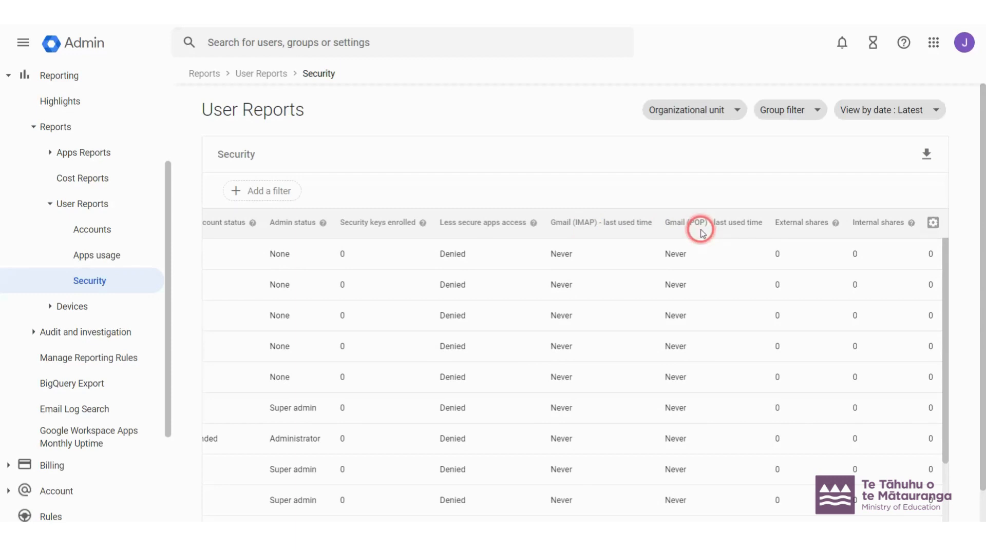
# Step: Review the list of managed columns for the Security report and close it without saving
pyautogui.click(932, 225)
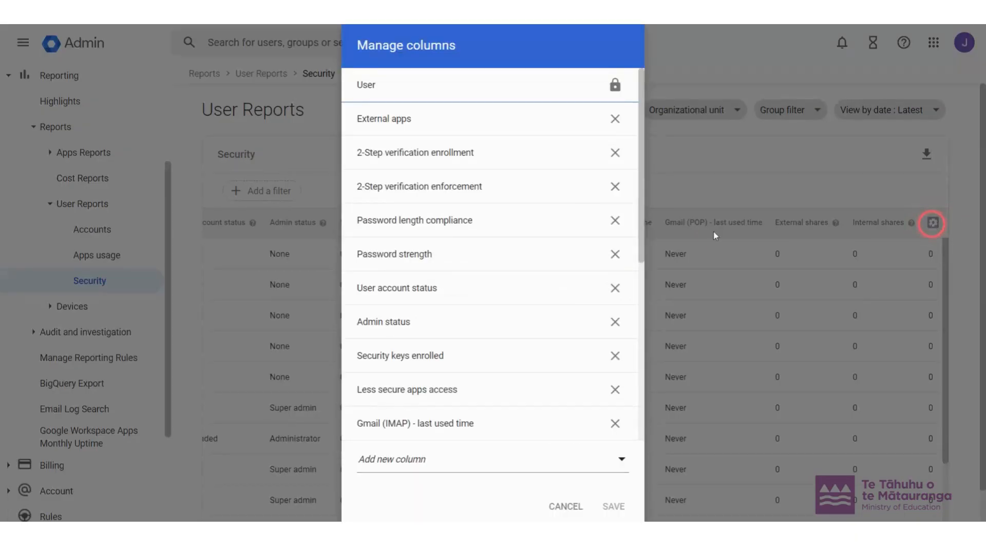
pyautogui.scroll(-2, 579, 205)
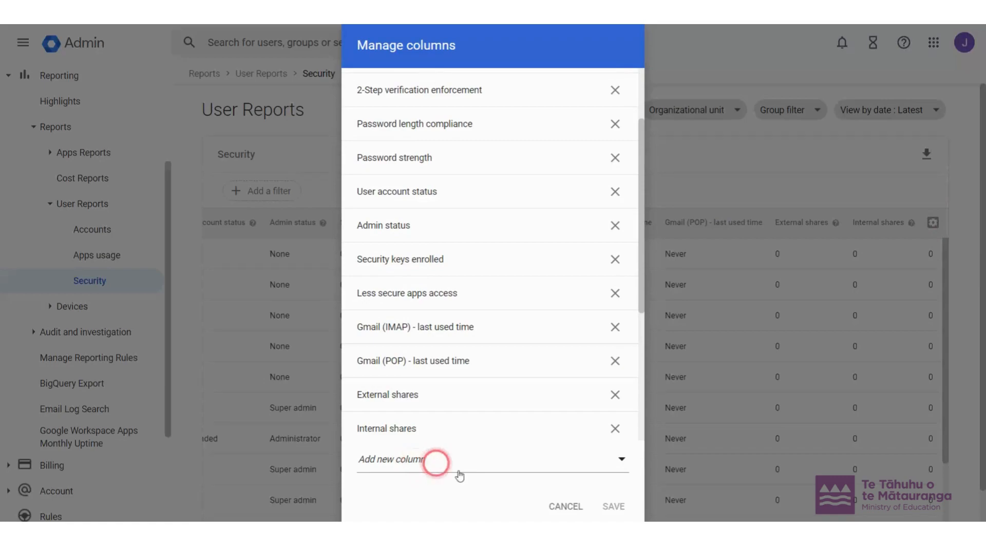
pyautogui.click(565, 507)
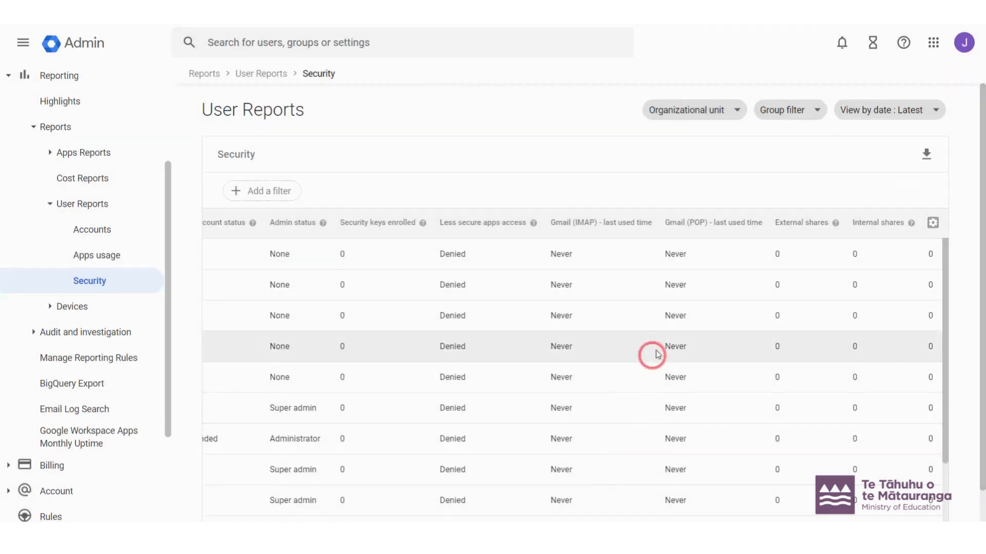
# Step: Look through the user rows of the Security report and check its download options without exporting
pyautogui.scroll(-2, 623, 298)
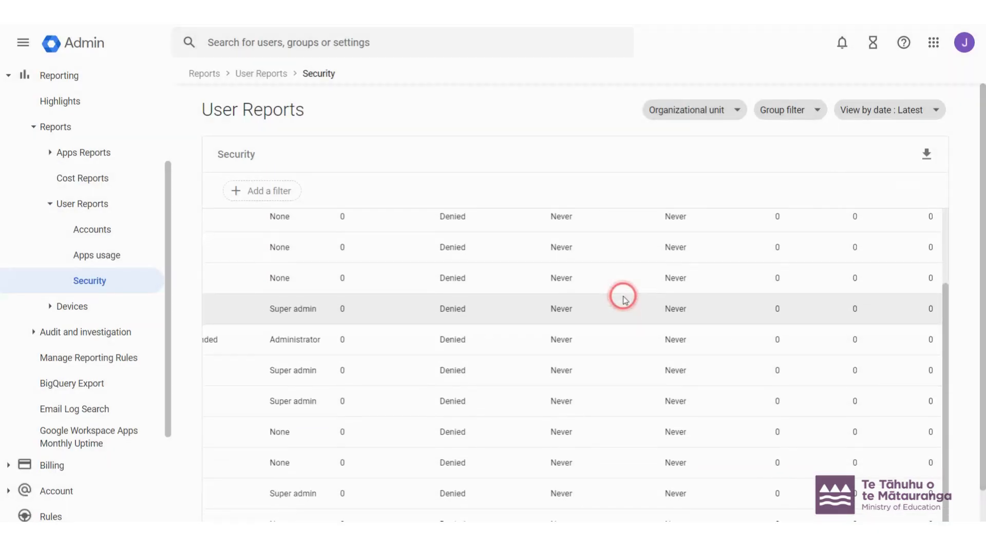
pyautogui.scroll(2, 618, 272)
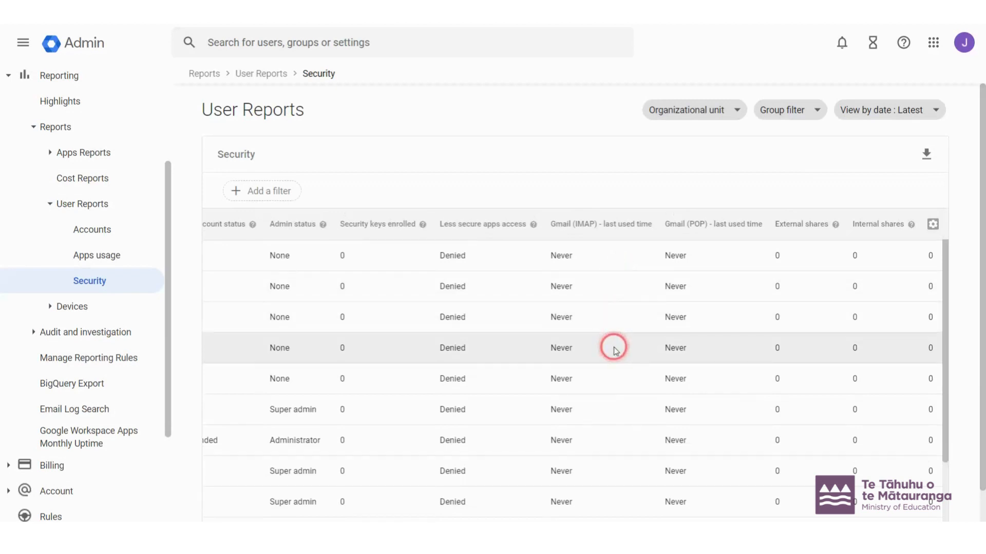
pyautogui.scroll(-2, 615, 344)
pyautogui.scroll(2, 615, 351)
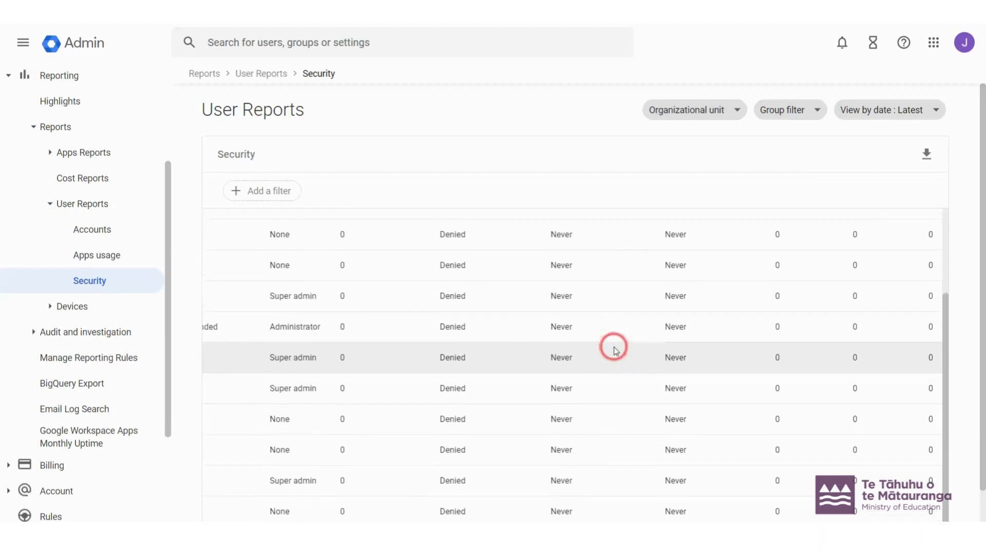
pyautogui.hscroll(-4, 615, 351)
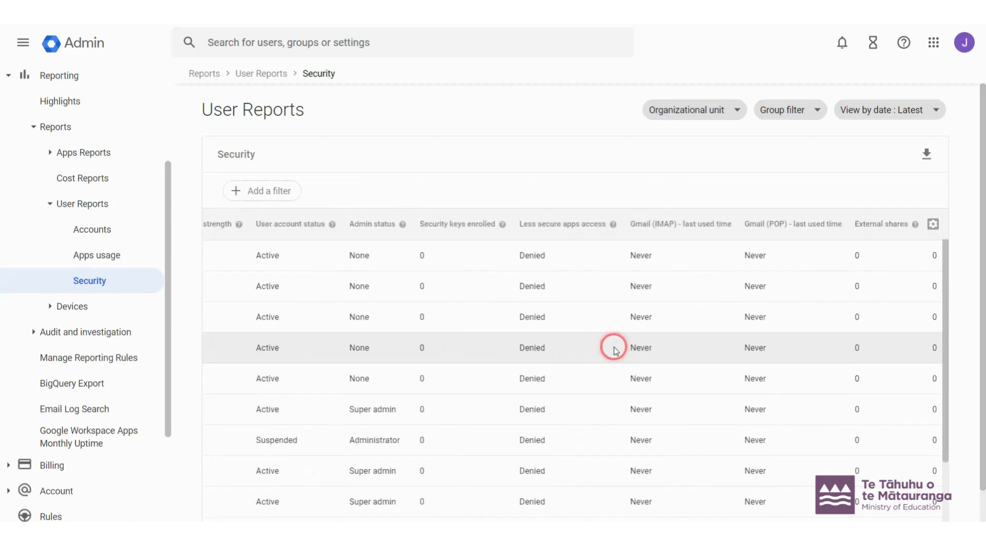
pyautogui.hscroll(-5, 614, 350)
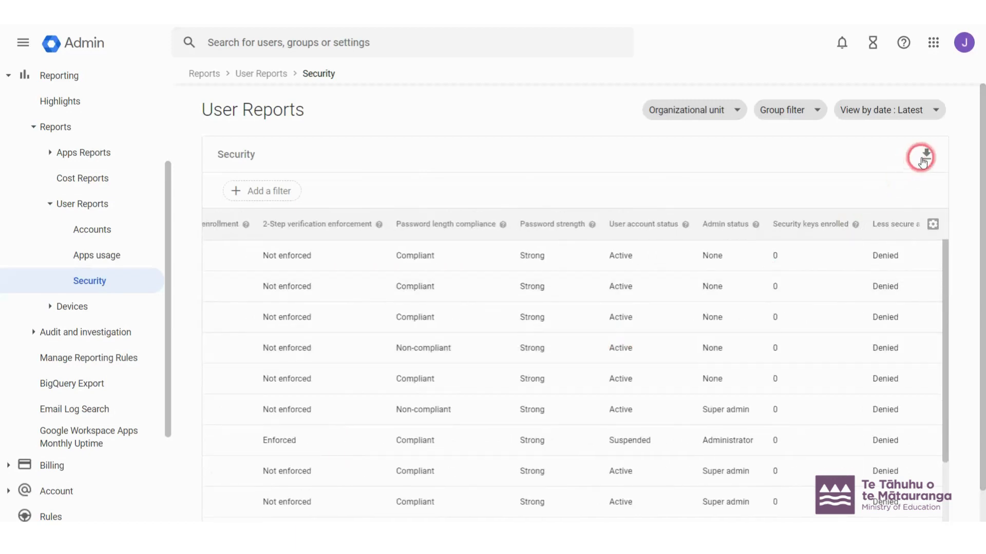
pyautogui.click(928, 156)
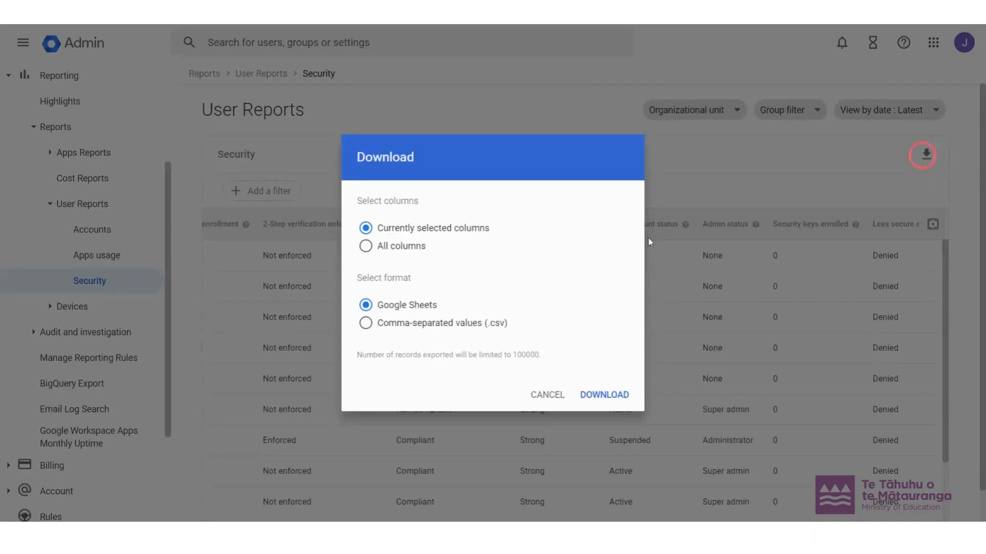
pyautogui.click(548, 398)
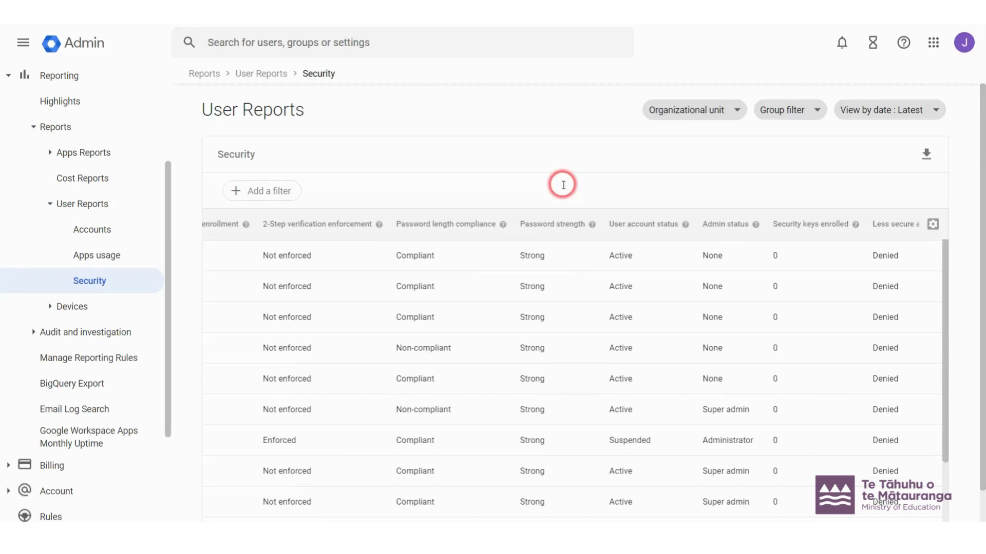
# Step: Open the POP and IMAP access setting for School.org in Gmail's End User Access settings
pyautogui.scroll(3, 116, 161)
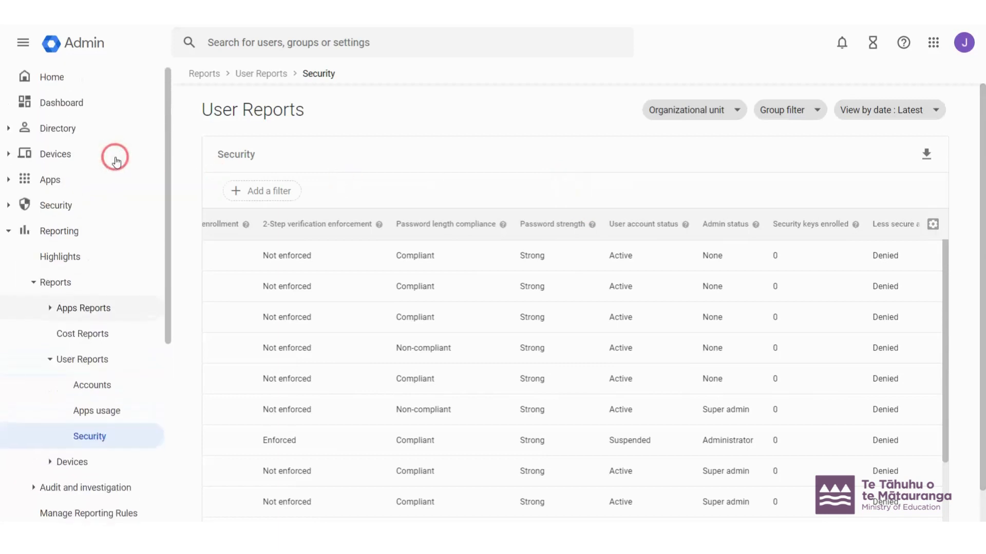
pyautogui.click(53, 189)
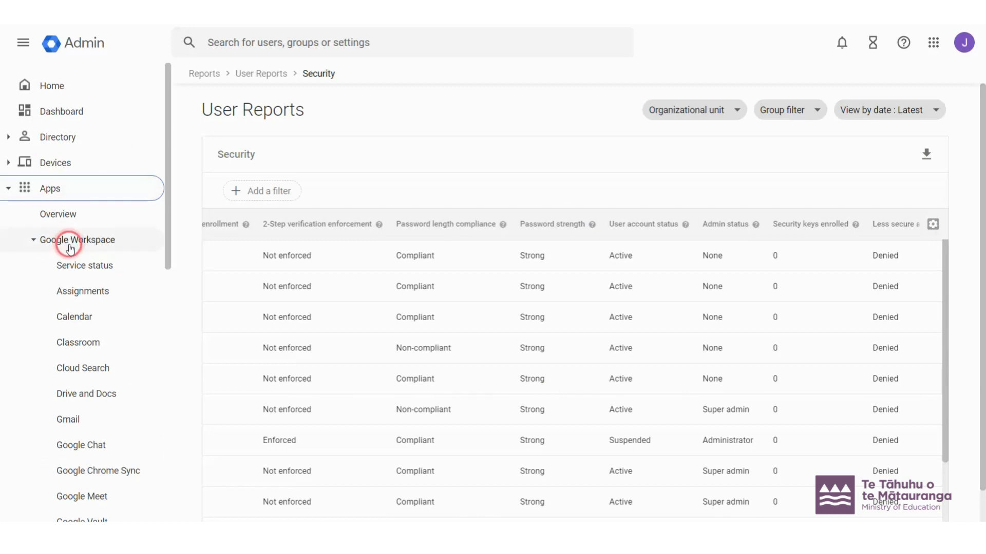
pyautogui.click(95, 426)
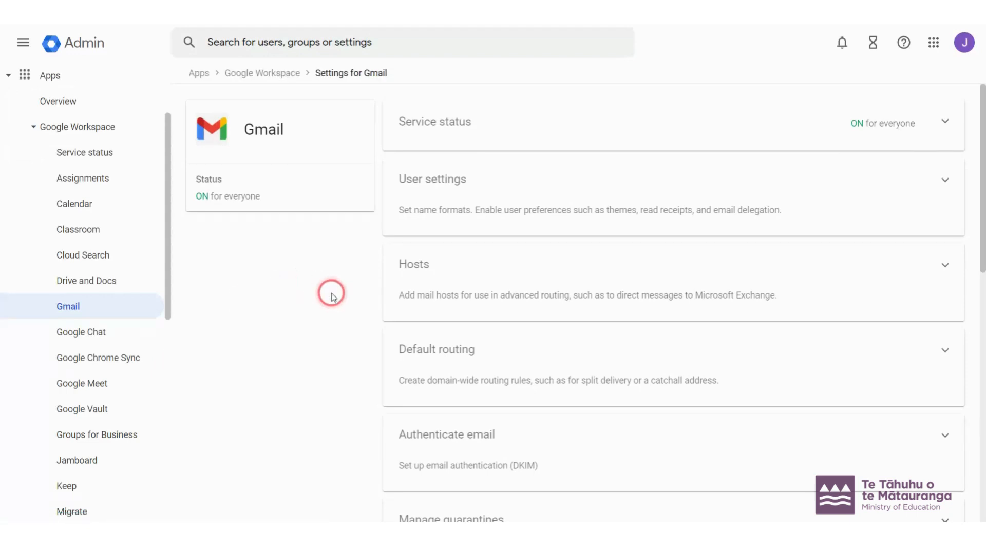
pyautogui.scroll(-5, 479, 290)
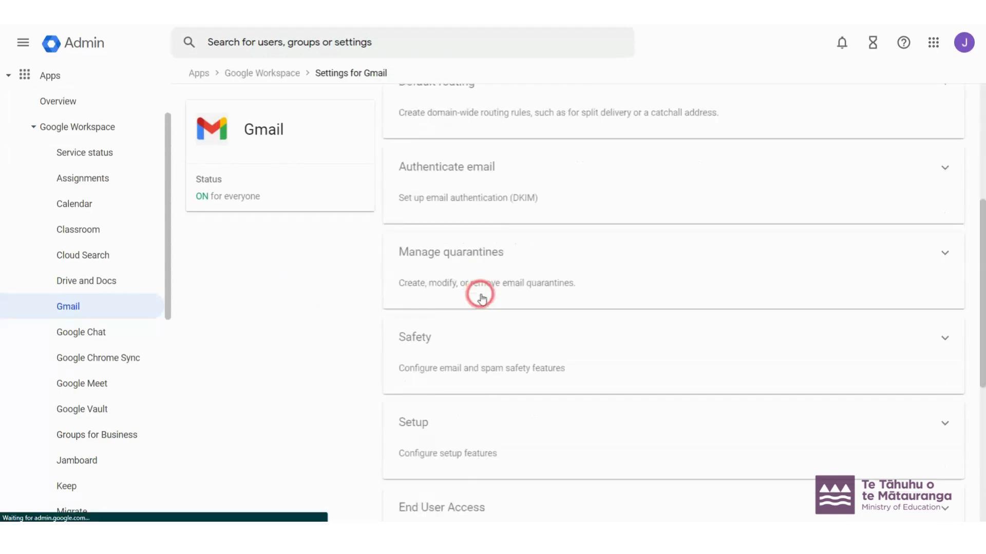
pyautogui.scroll(-2, 480, 295)
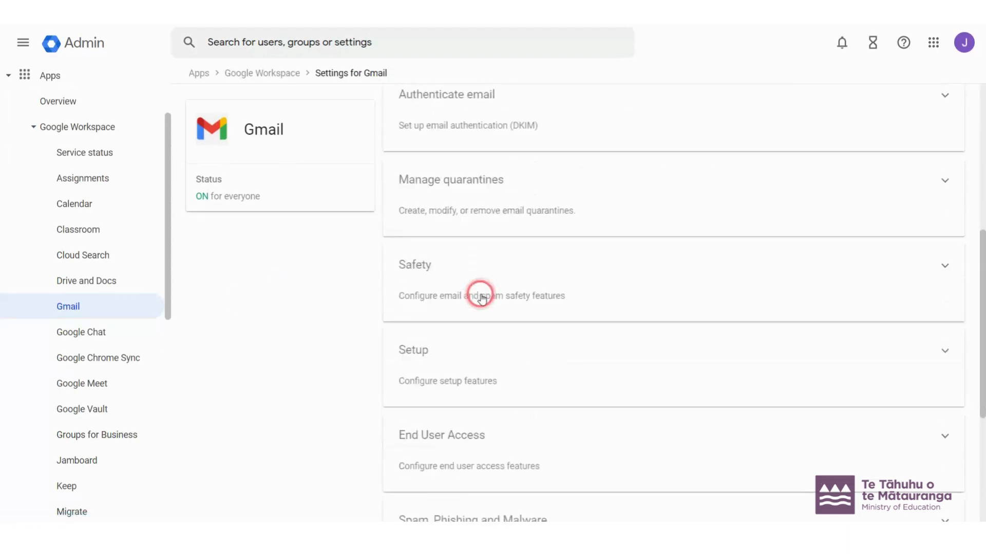
pyautogui.click(501, 421)
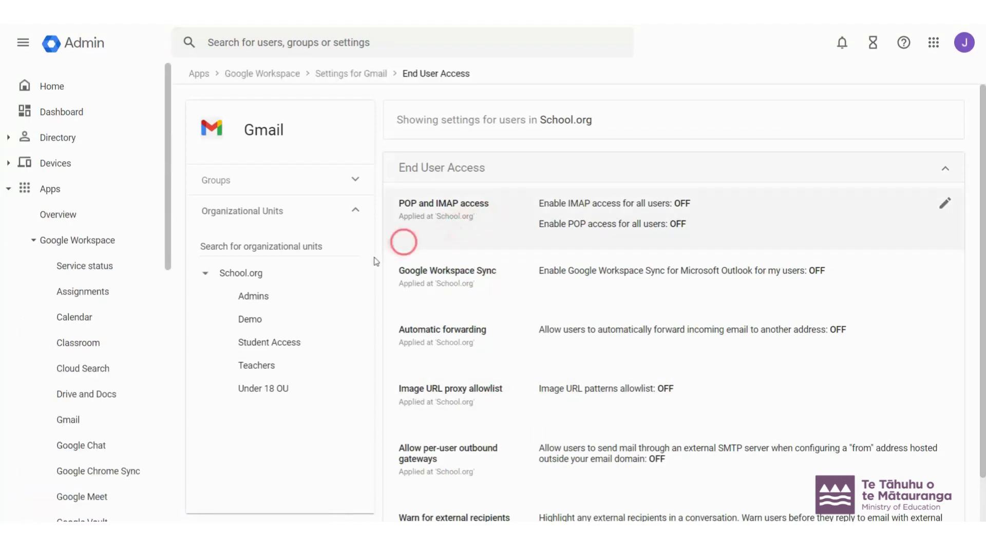
pyautogui.click(248, 277)
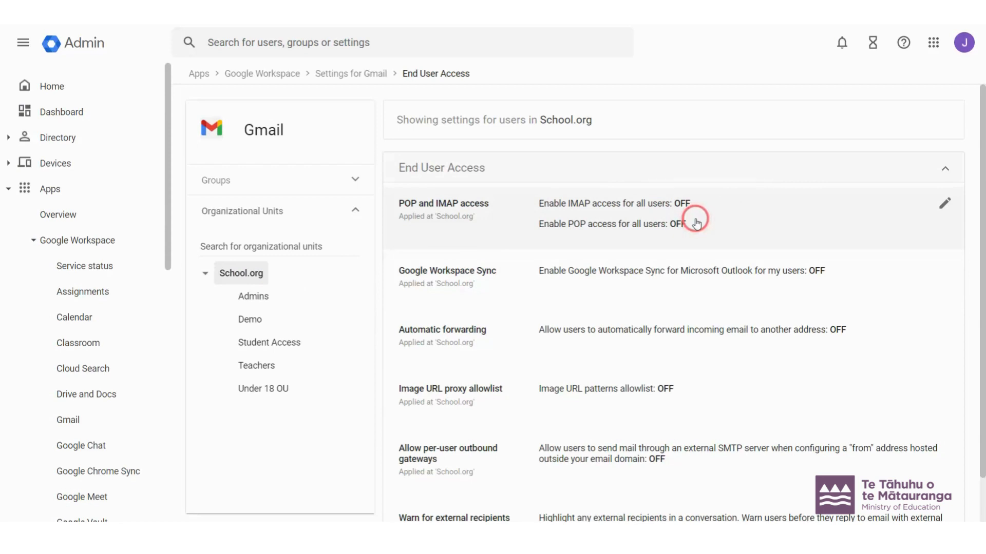
pyautogui.click(732, 221)
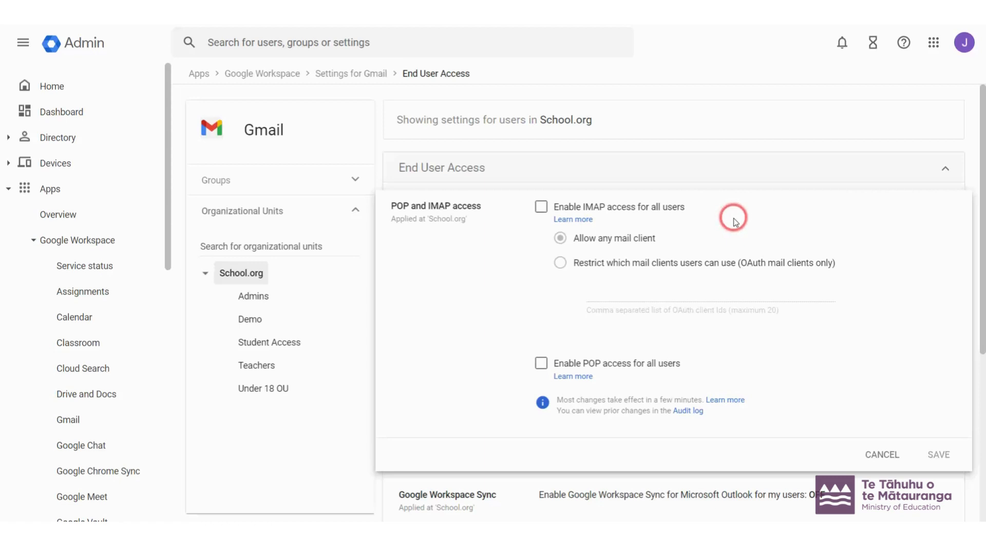
pyautogui.click(650, 208)
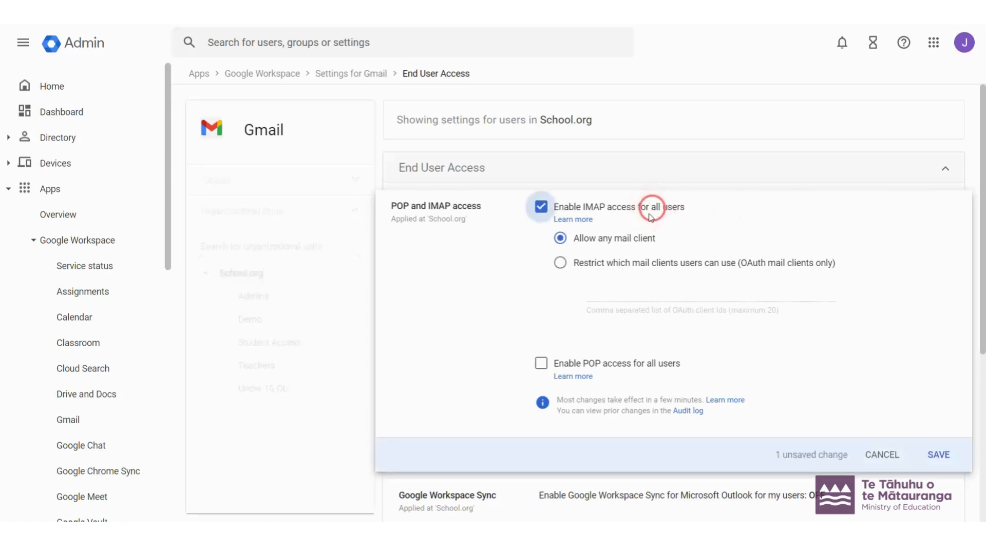
pyautogui.click(553, 365)
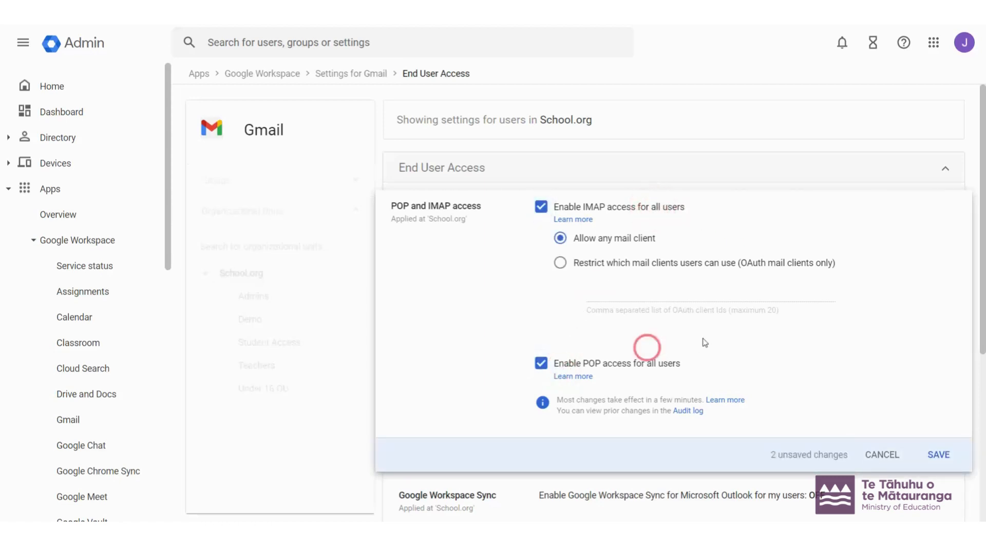
pyautogui.click(544, 206)
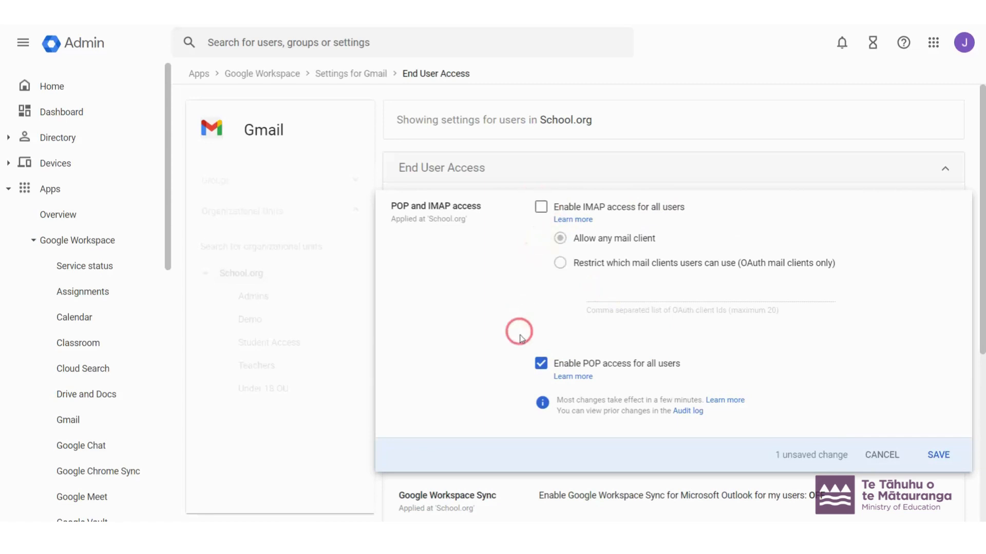
pyautogui.click(542, 365)
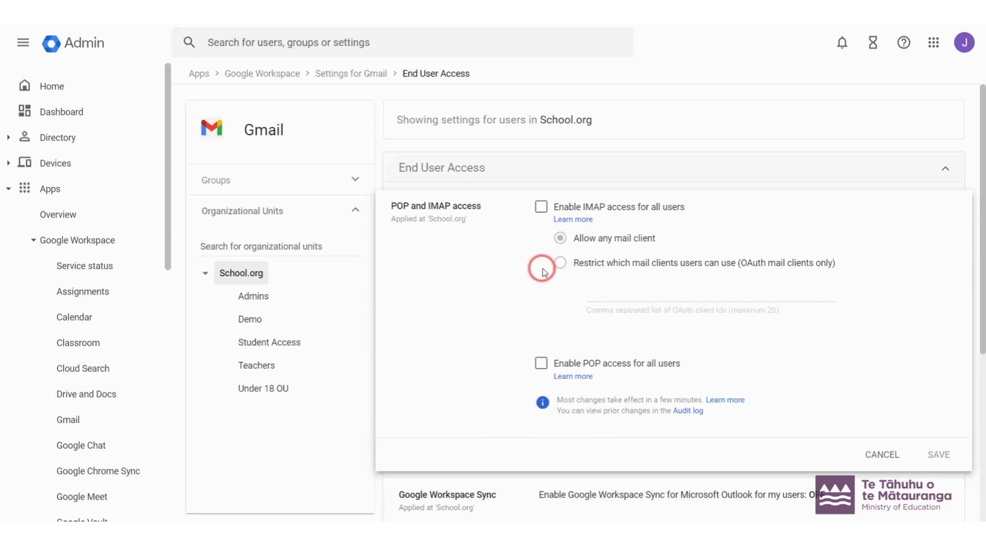
# Step: Enable IMAP access for all users in School.org, save the setting and close its editor
pyautogui.click(541, 208)
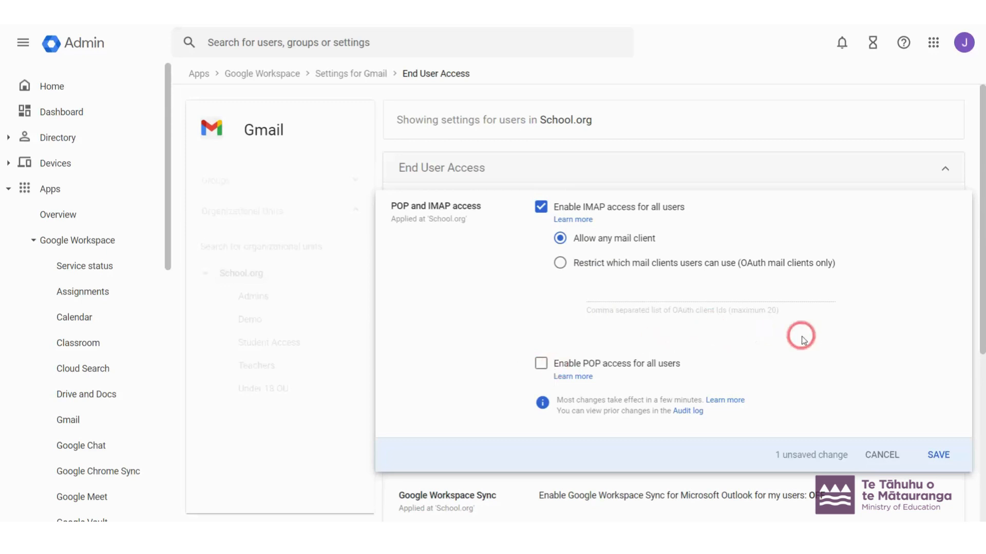
pyautogui.click(939, 457)
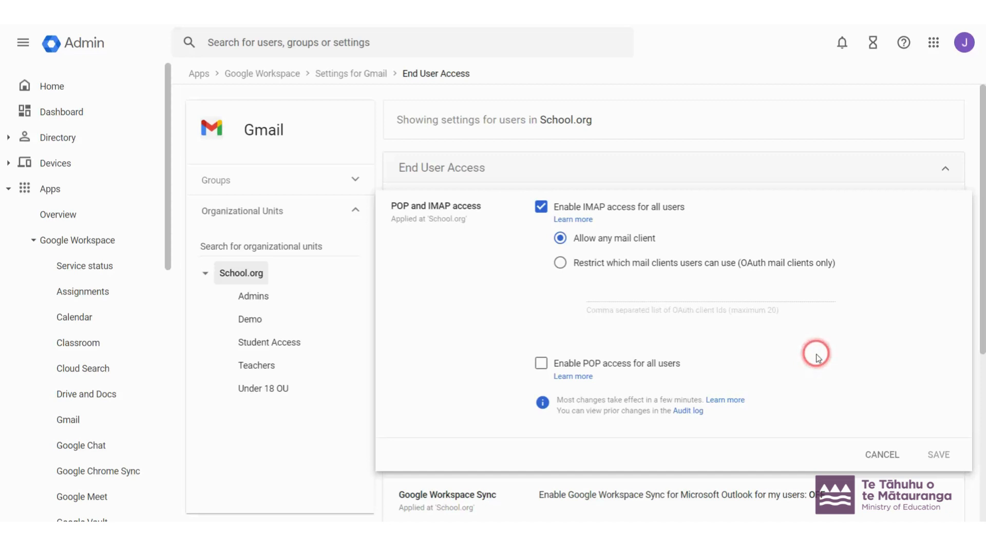
pyautogui.click(881, 454)
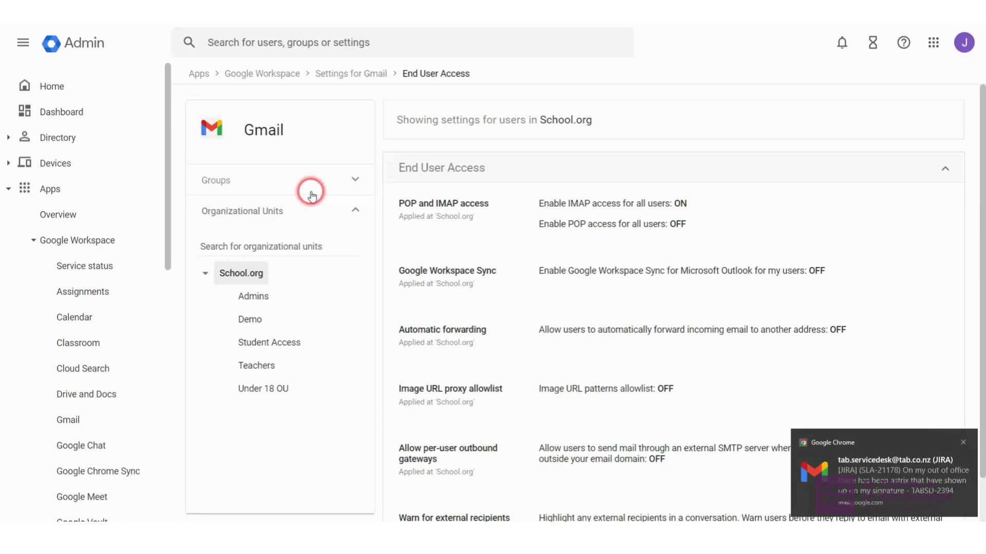
# Step: Start a new directory group named IMAP Access with the group email IMAP-access
pyautogui.click(56, 143)
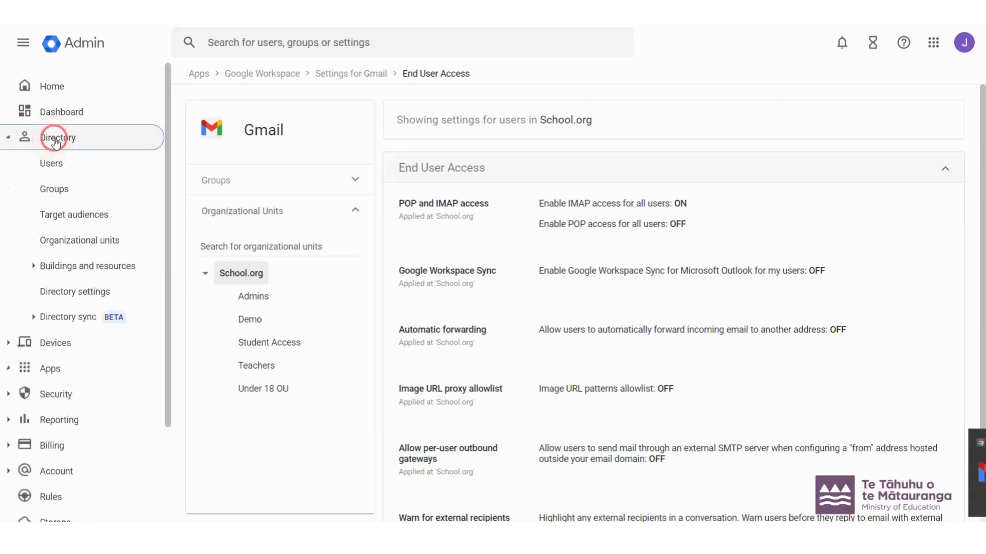
pyautogui.click(81, 194)
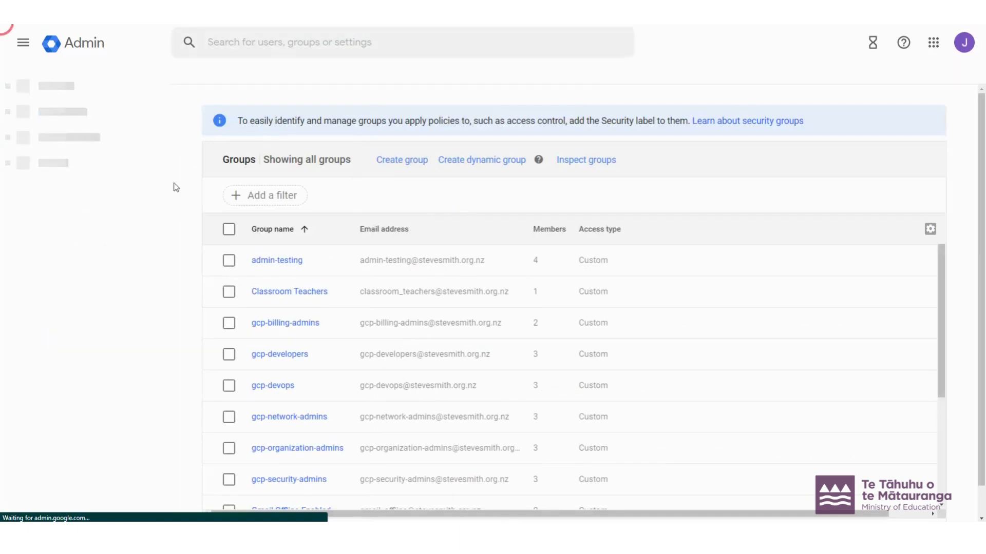
pyautogui.click(391, 162)
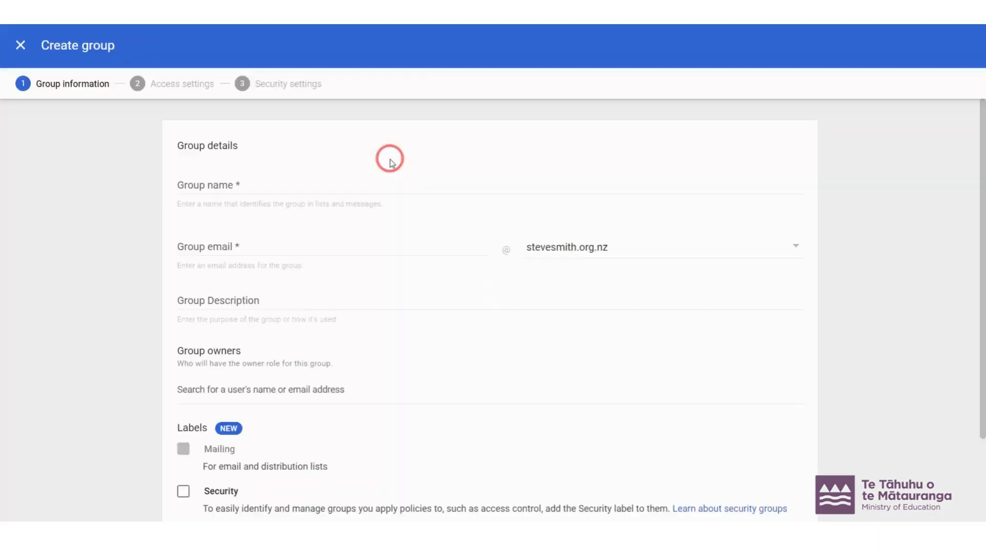
pyautogui.click(349, 182)
pyautogui.write('IM')
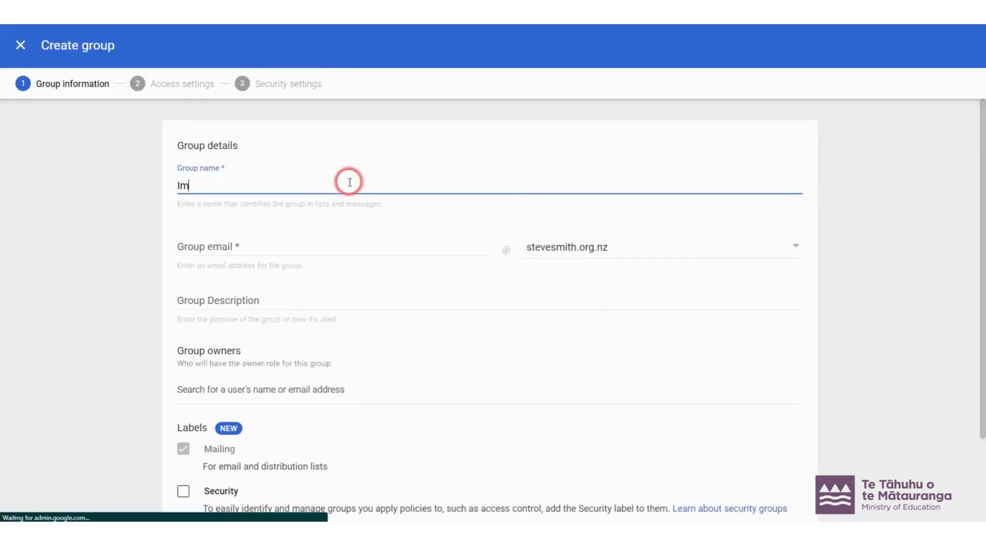
pyautogui.press('BackSpace')
pyautogui.write('MAP Acces')
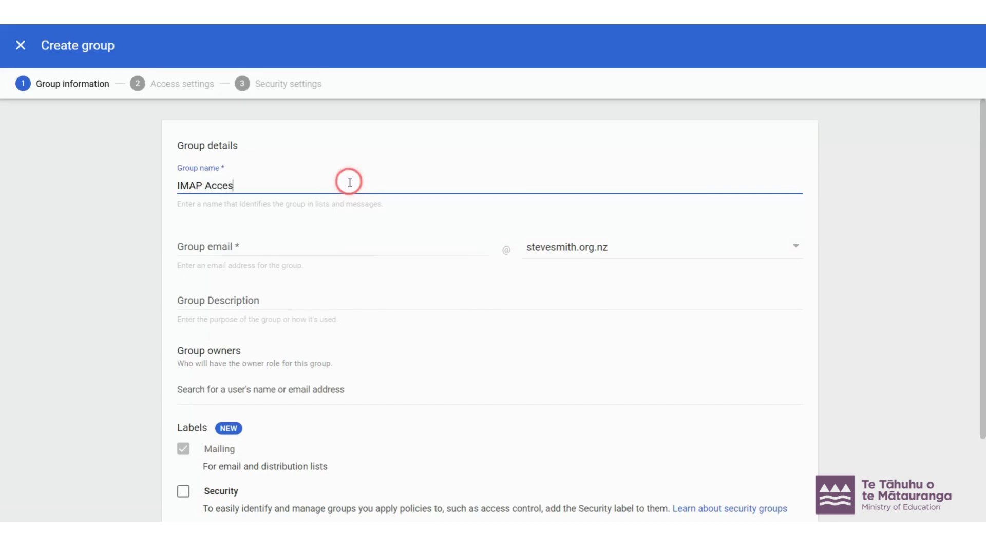
pyautogui.write('s')
pyautogui.press('Tab')
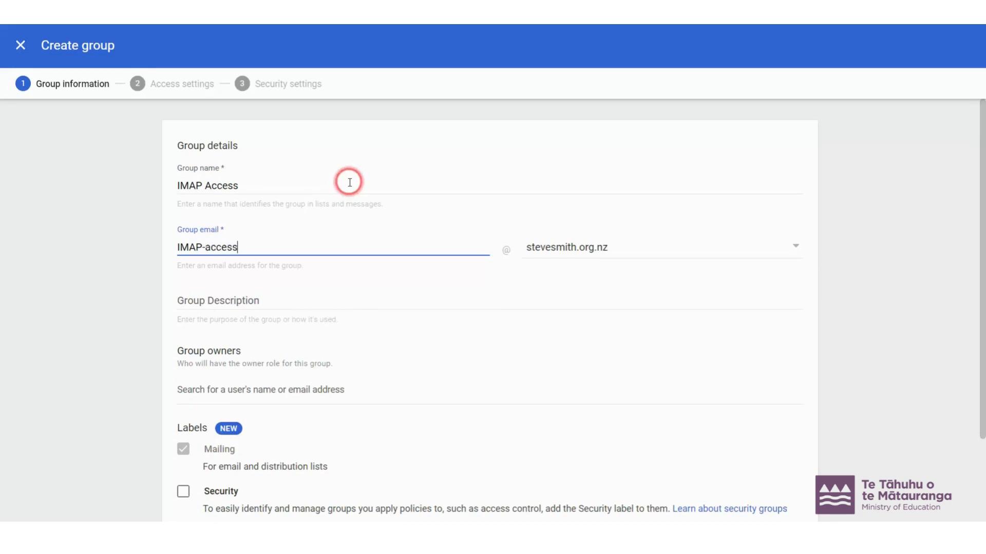
# Step: Add the Security label to the new group and continue to its access settings
pyautogui.scroll(-2, 349, 182)
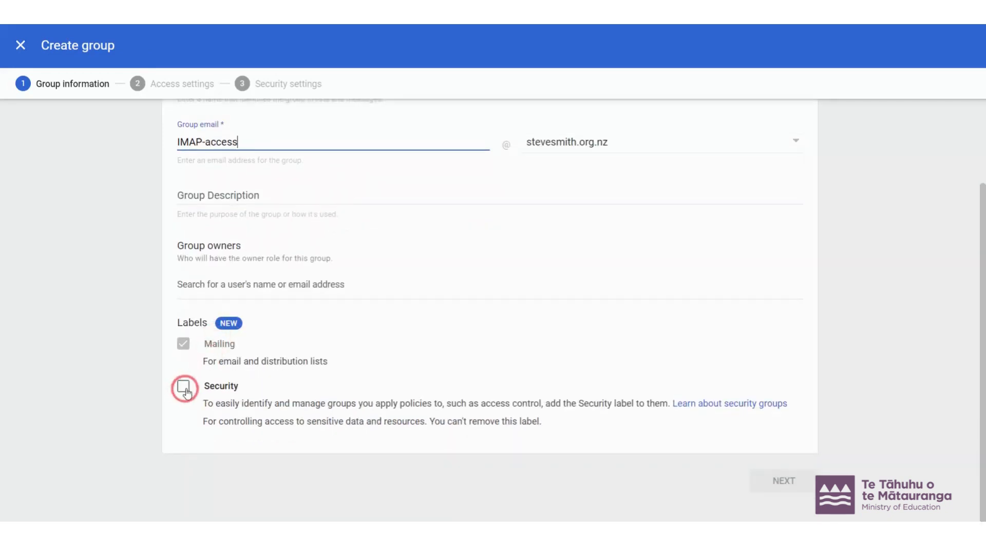
pyautogui.click(184, 389)
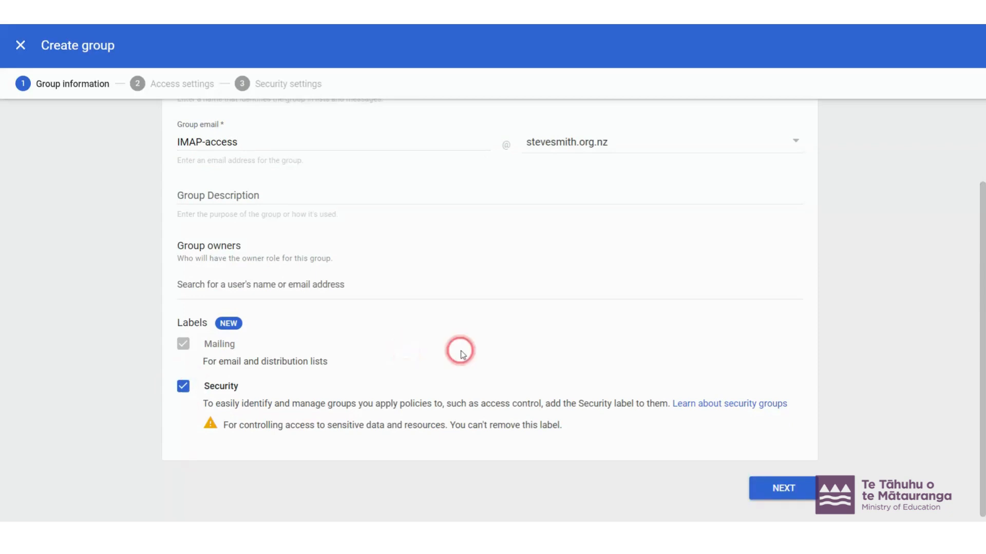
pyautogui.click(773, 492)
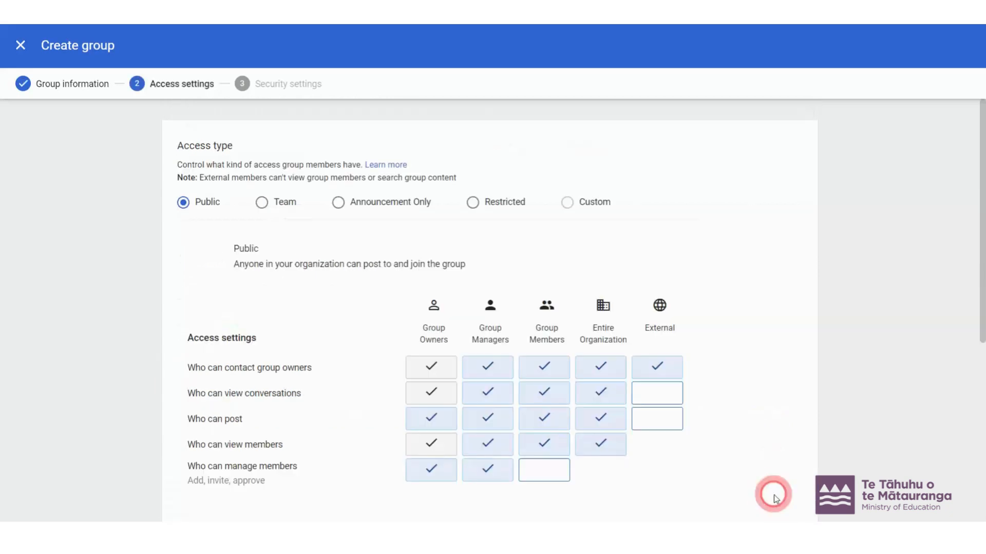
# Step: Set the group's access type to Restricted, allow only invited users to join, and continue to the security settings
pyautogui.click(489, 202)
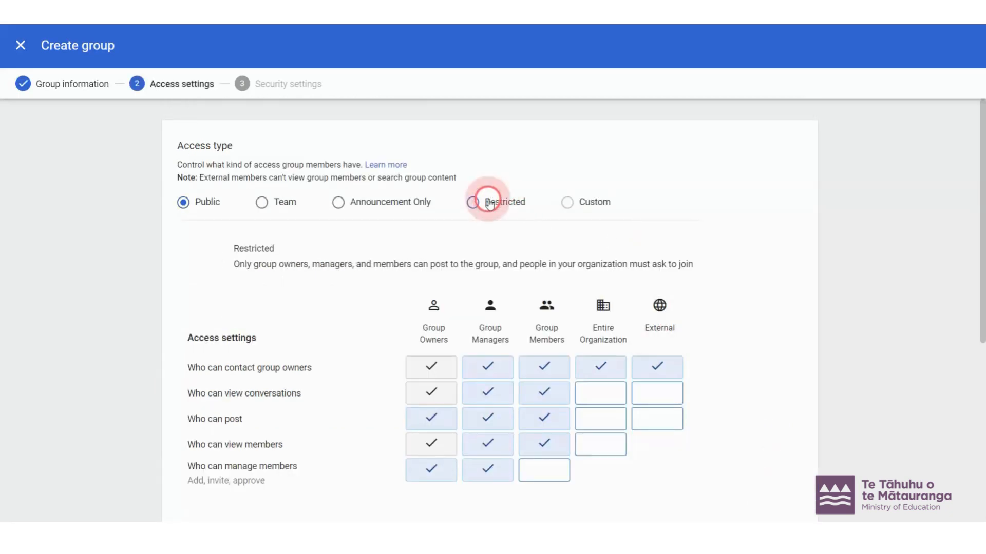
pyautogui.scroll(-3, 483, 249)
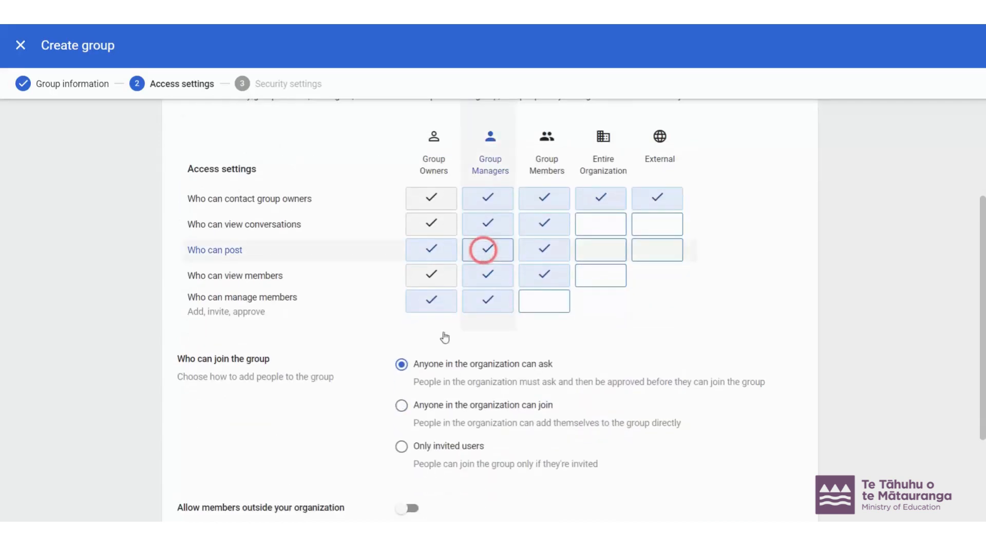
pyautogui.click(413, 458)
pyautogui.scroll(-2, 411, 454)
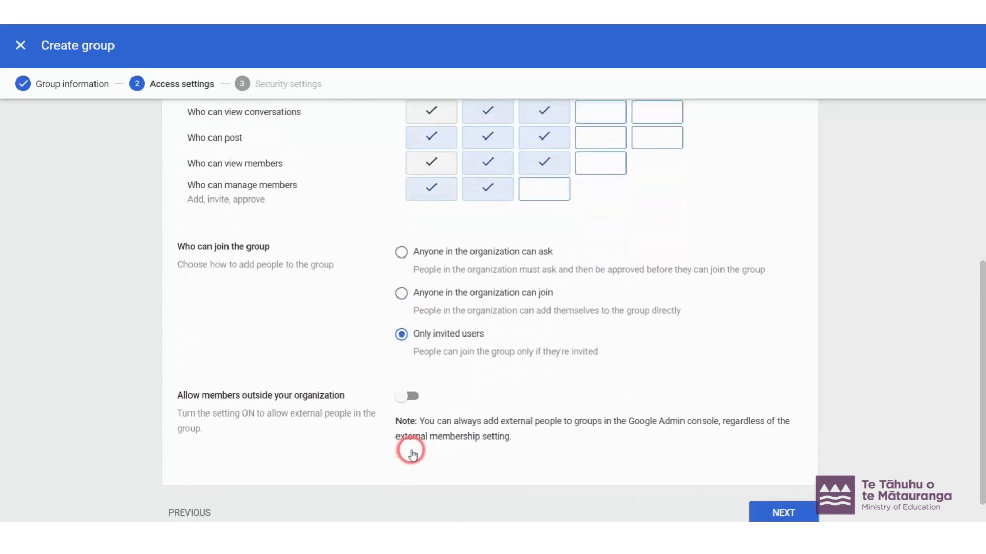
pyautogui.click(801, 516)
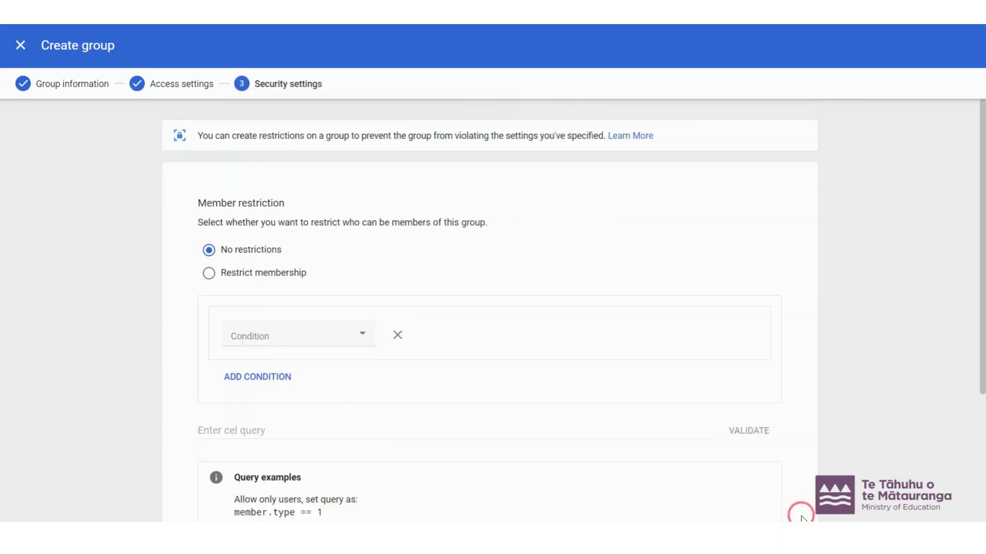
# Step: Create the group with no member restrictions and close the completed group creation page
pyautogui.scroll(-3, 757, 347)
pyautogui.click(770, 481)
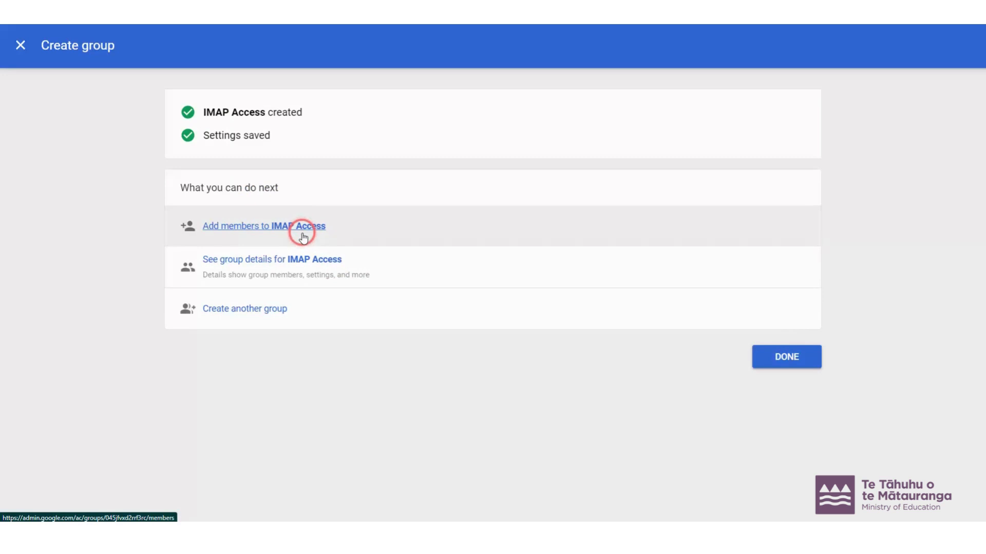
pyautogui.click(778, 359)
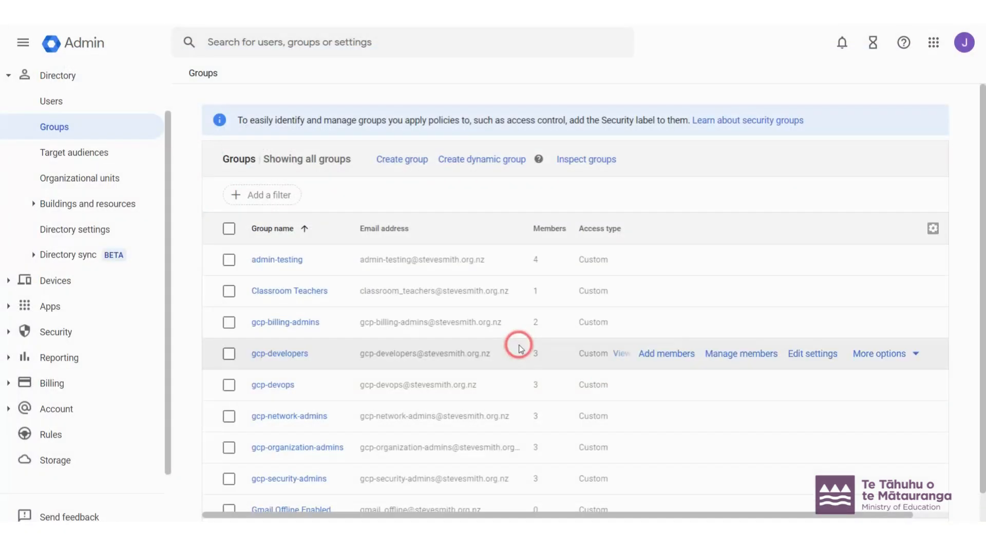
# Step: Open Gmail's End User Access settings for the School.org organizational unit
pyautogui.click(59, 308)
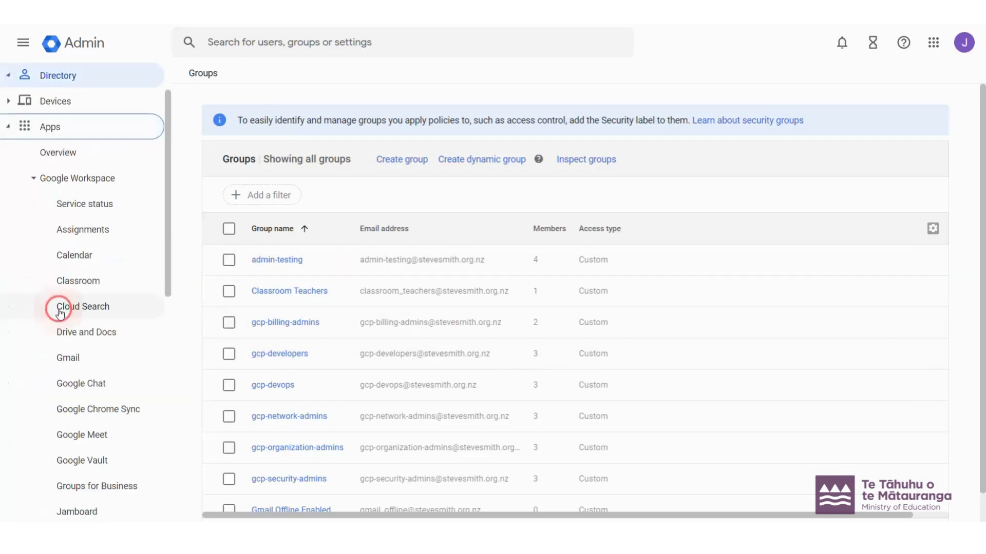
pyautogui.click(100, 358)
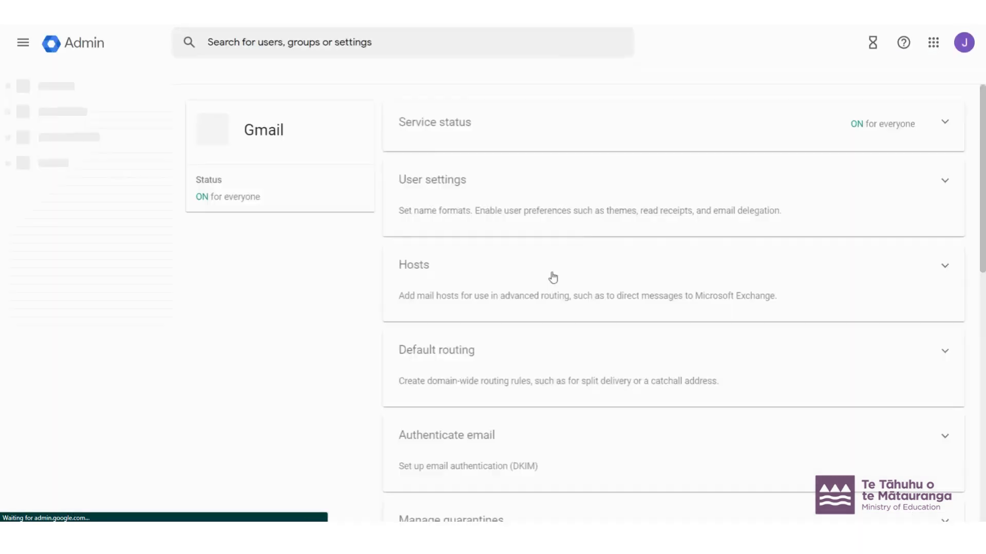
pyautogui.scroll(-10, 567, 360)
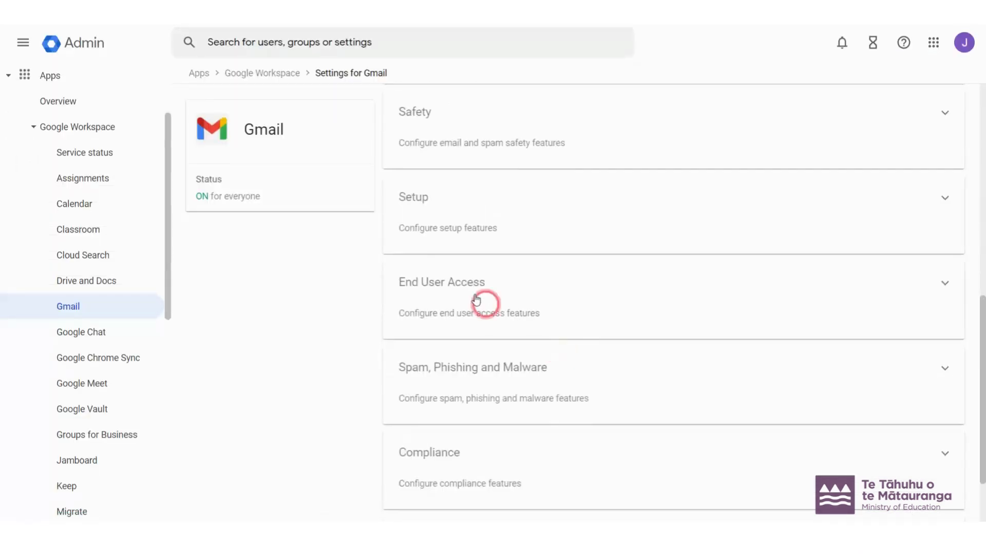
pyautogui.click(475, 289)
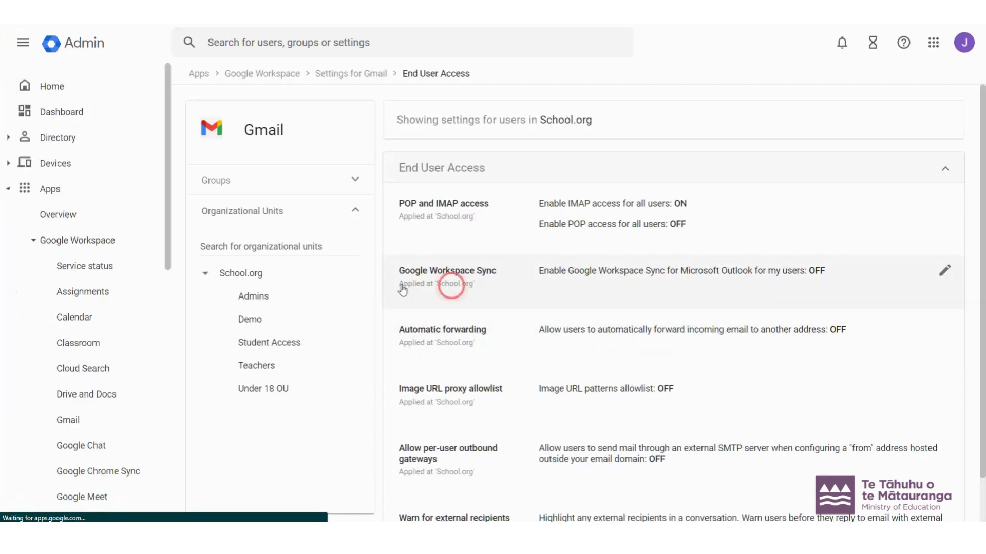
pyautogui.click(241, 275)
pyautogui.click(588, 220)
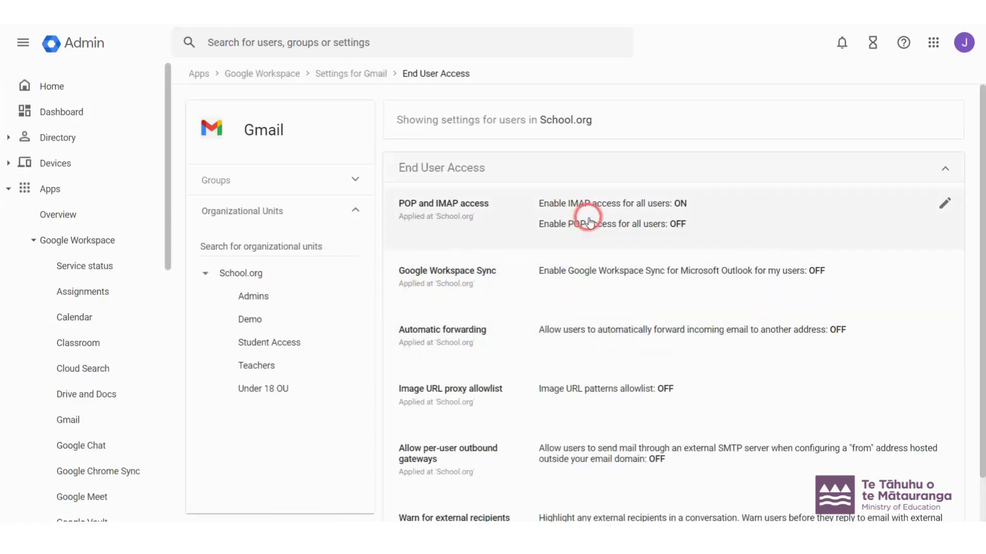
pyautogui.click(261, 274)
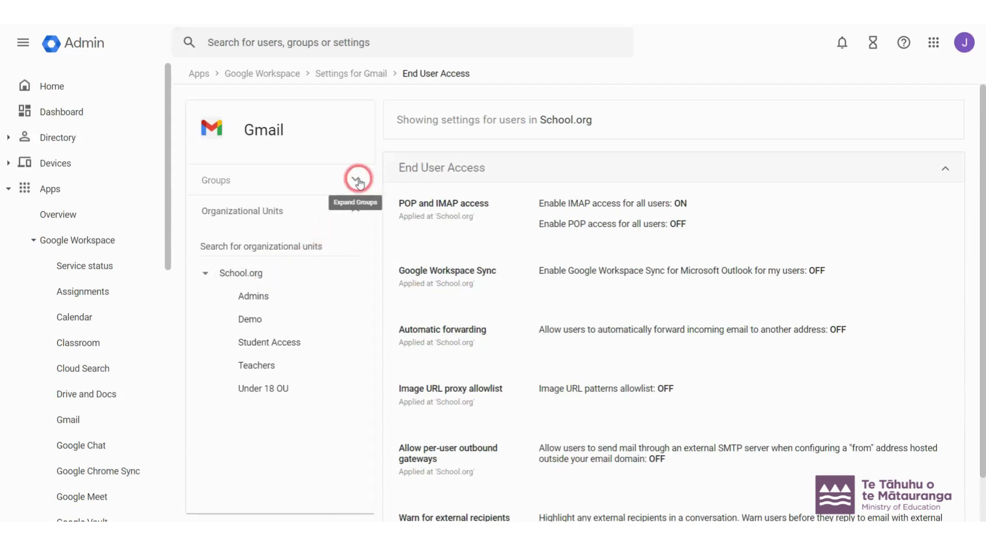
# Step: Search the groups in the End User Access settings for IMAP and select the IMAP Access group
pyautogui.click(357, 180)
pyautogui.click(280, 228)
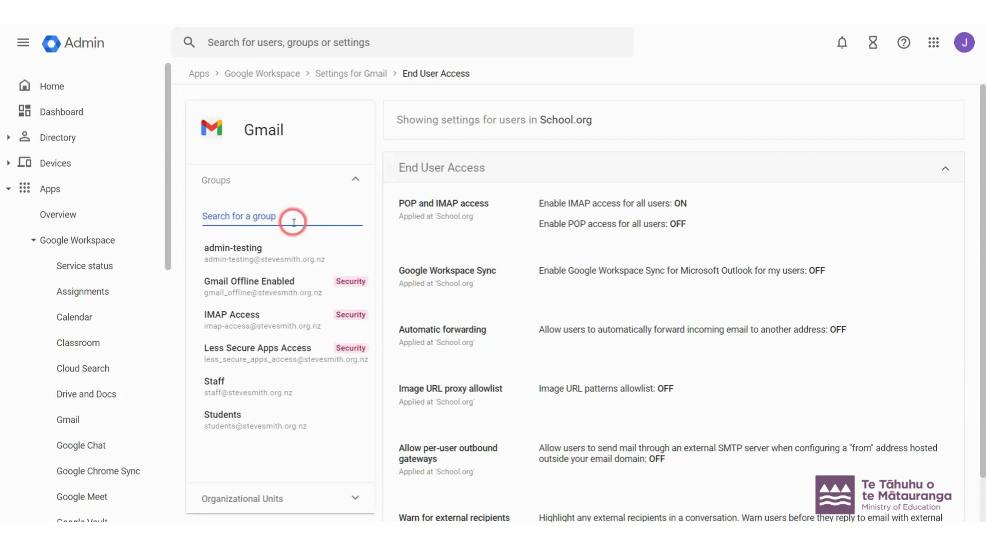
pyautogui.write('IMAP')
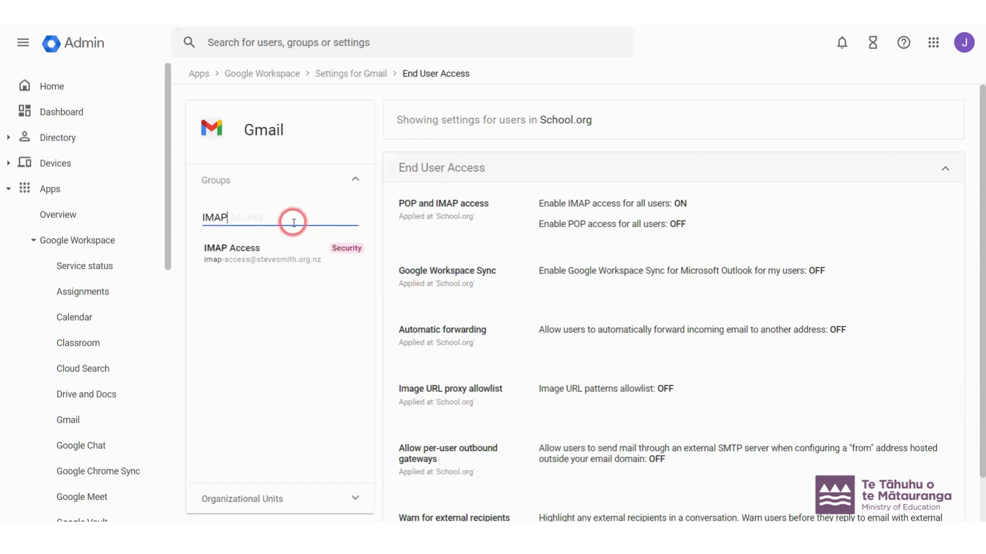
pyautogui.click(262, 252)
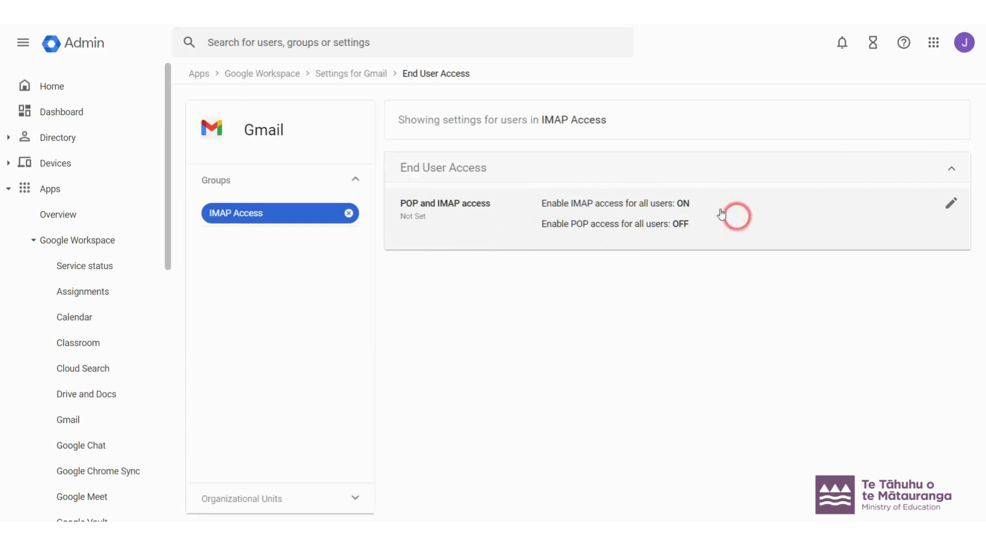
# Step: Try to save the IMAP Access group's setting with IMAP enabled for any mail client, verifying identity with the account password
pyautogui.click(684, 206)
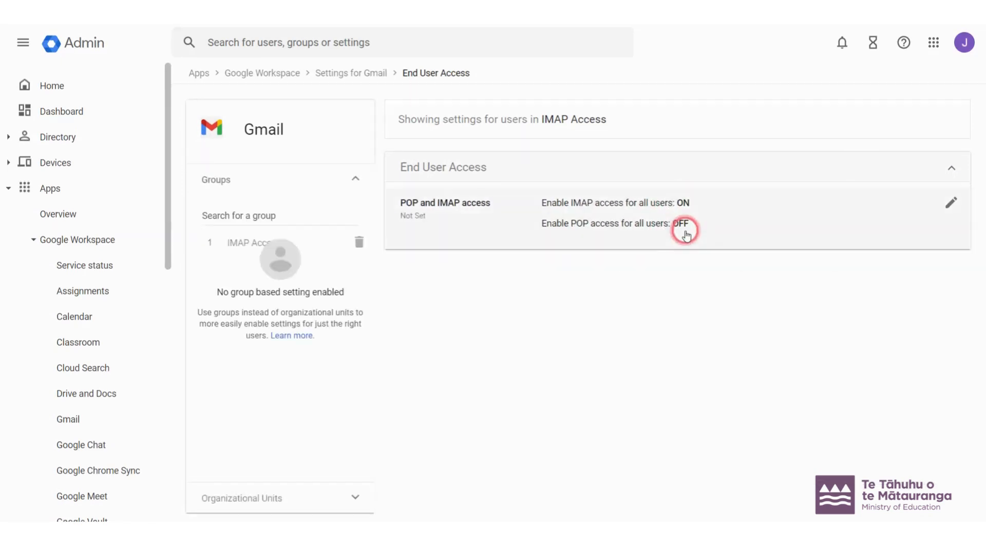
pyautogui.click(612, 213)
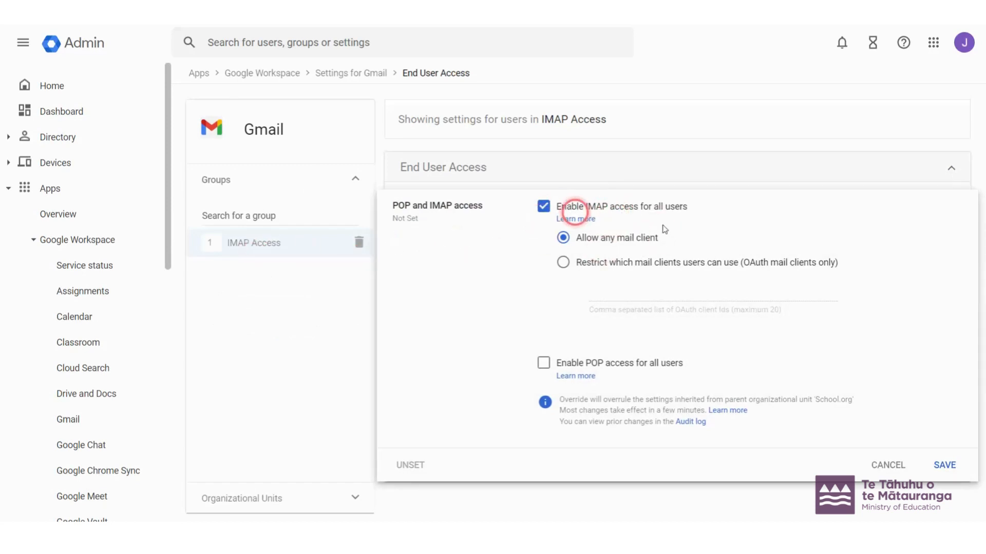
pyautogui.click(943, 466)
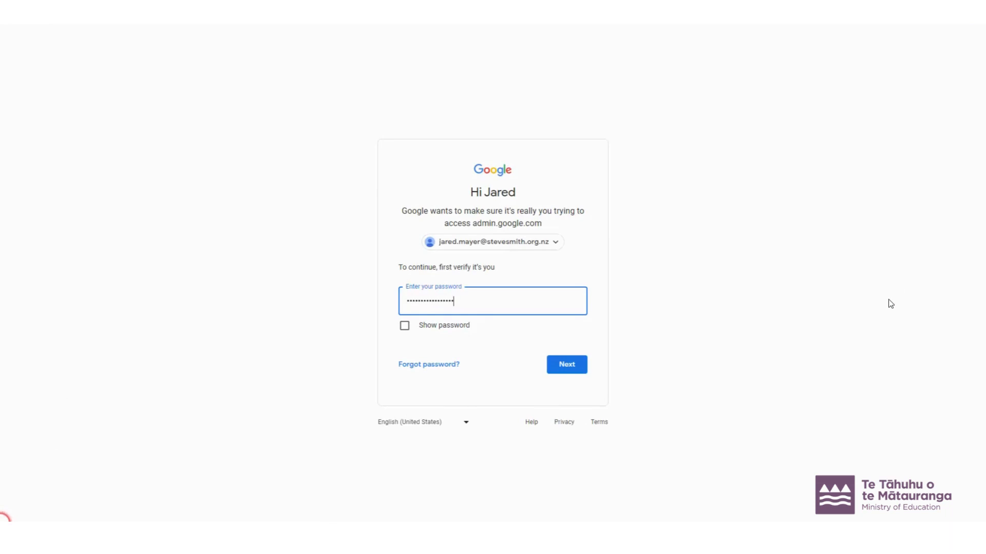
pyautogui.press('Return')
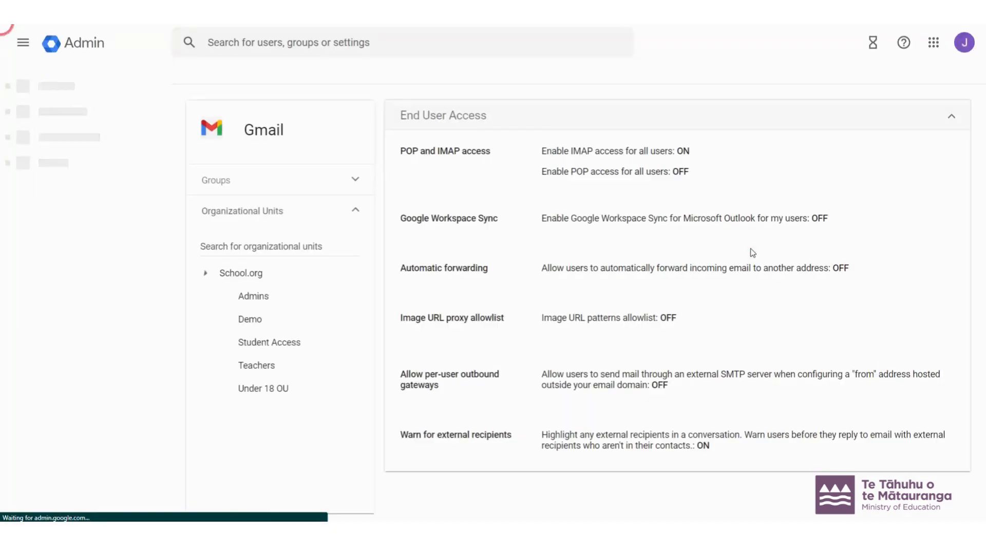
# Step: Select the IMAP Access group again and save its POP and IMAP access setting with IMAP enabled for any mail client
pyautogui.click(336, 192)
pyautogui.click(282, 214)
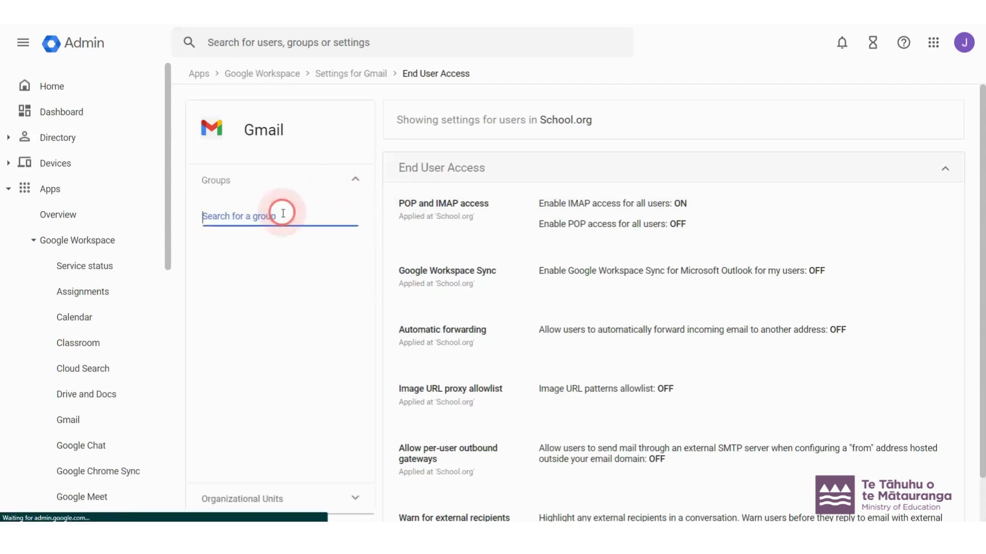
pyautogui.write('IMAP')
pyautogui.click(274, 250)
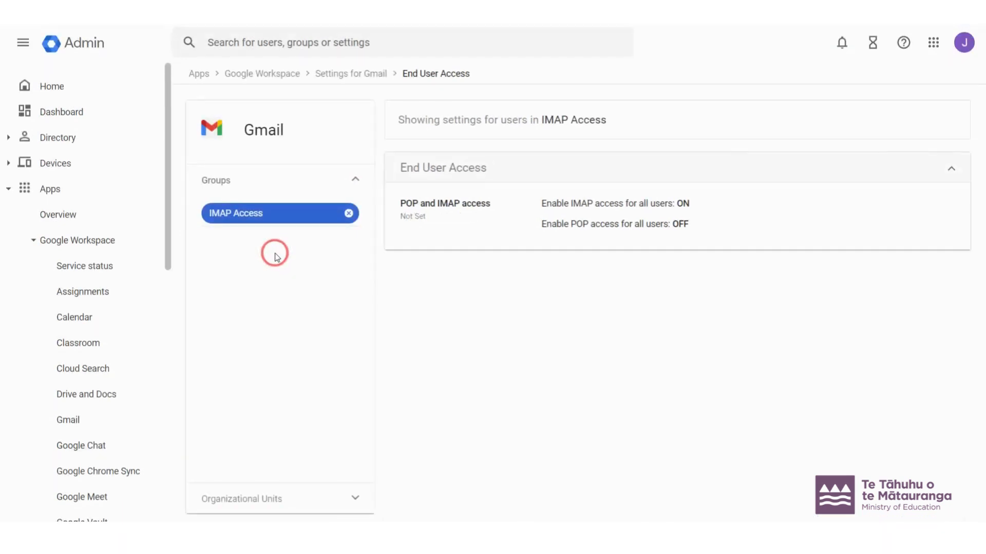
pyautogui.click(656, 211)
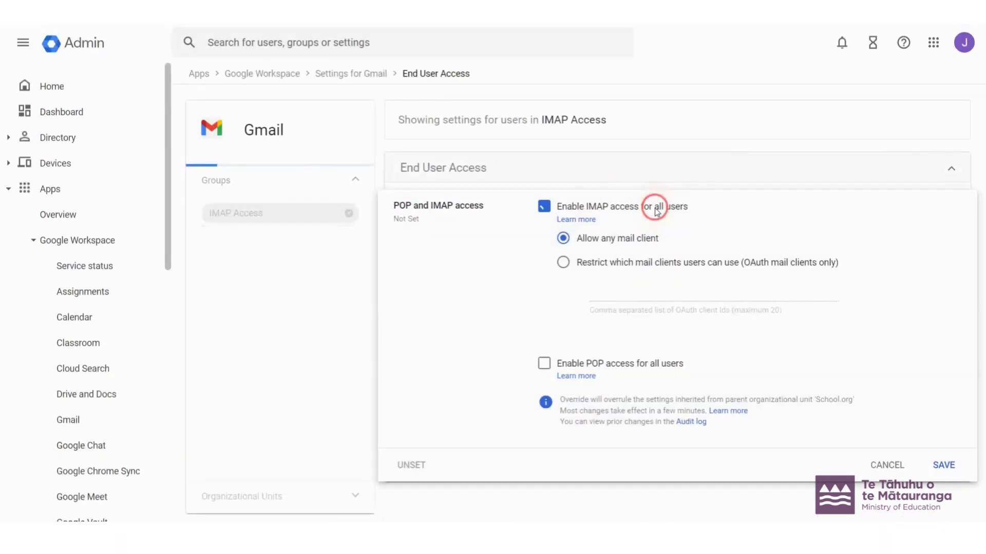
pyautogui.click(412, 227)
pyautogui.click(416, 226)
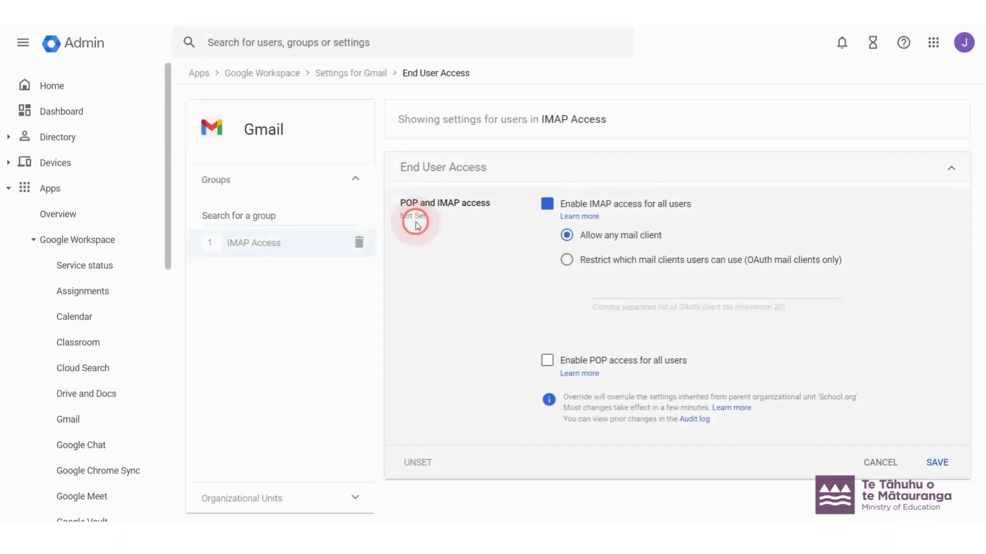
pyautogui.click(947, 465)
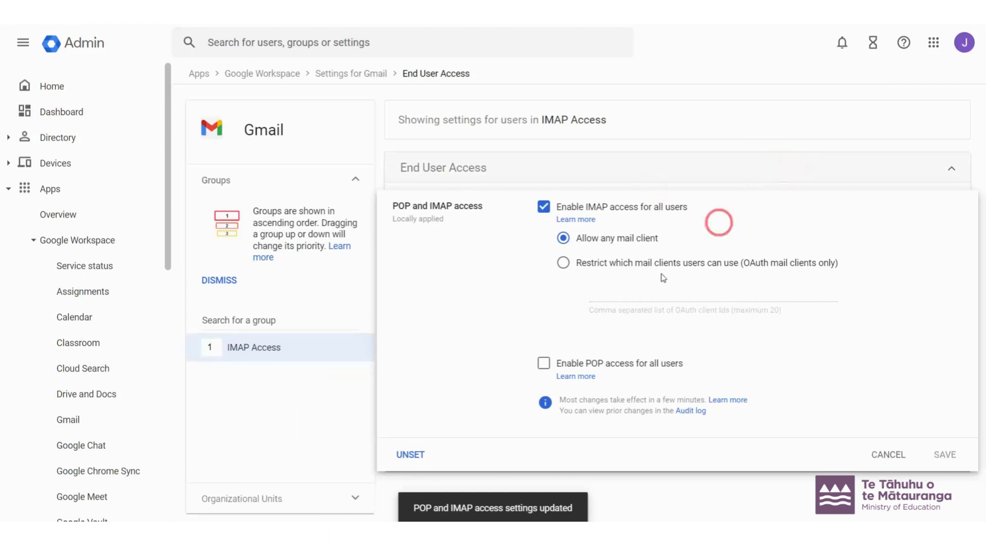
# Step: Disable IMAP access for all users in the School.org organizational unit and save the POP and IMAP access setting
pyautogui.click(320, 501)
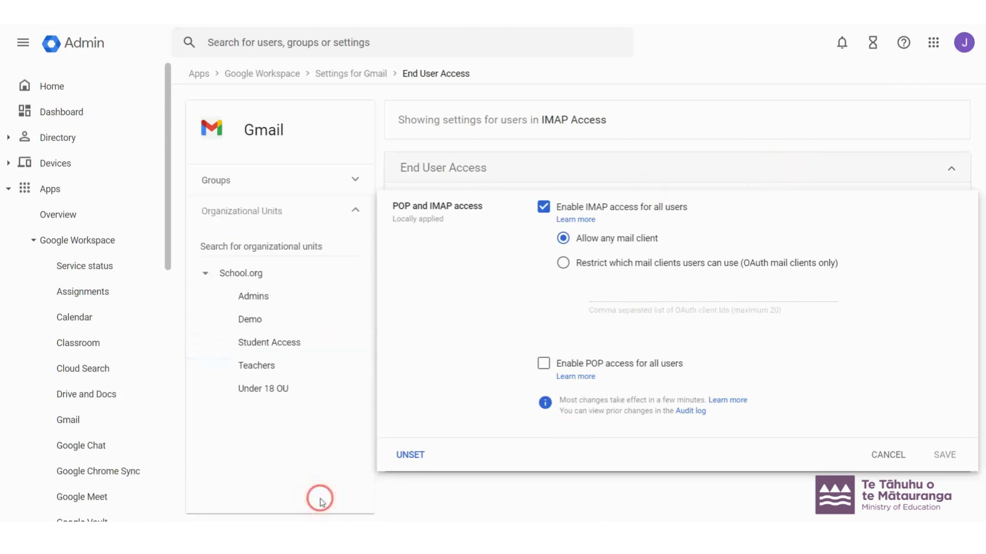
pyautogui.click(249, 279)
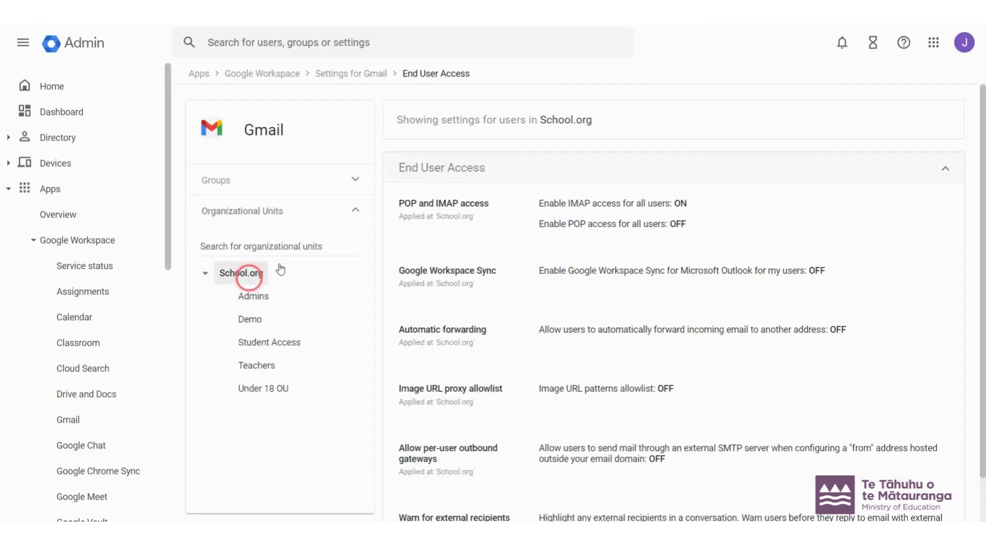
pyautogui.click(597, 200)
pyautogui.click(607, 215)
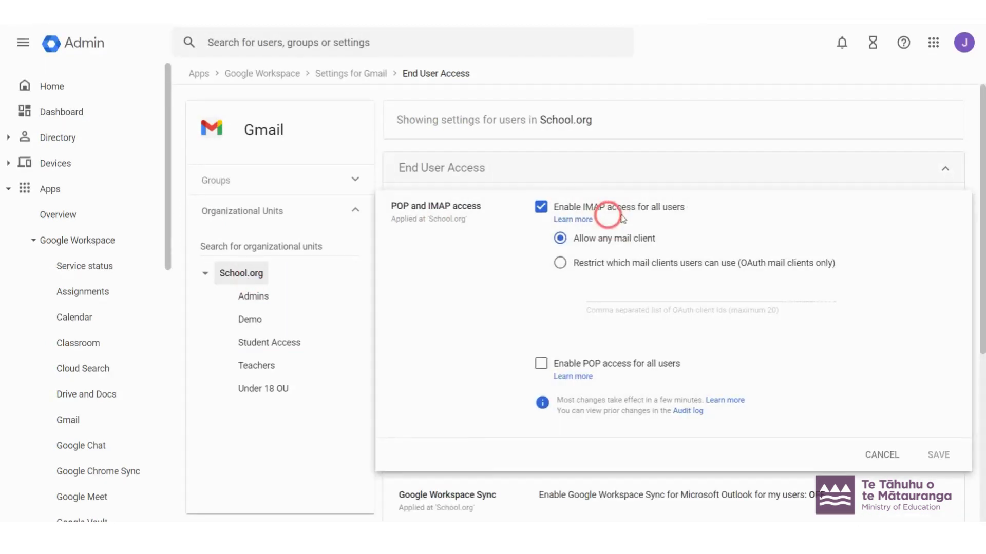
pyautogui.click(642, 207)
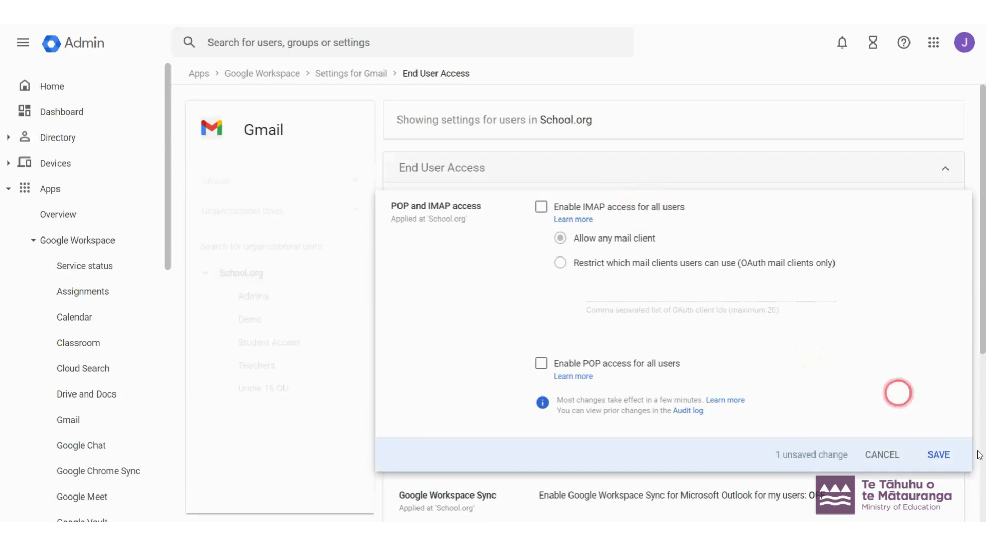
pyautogui.click(946, 459)
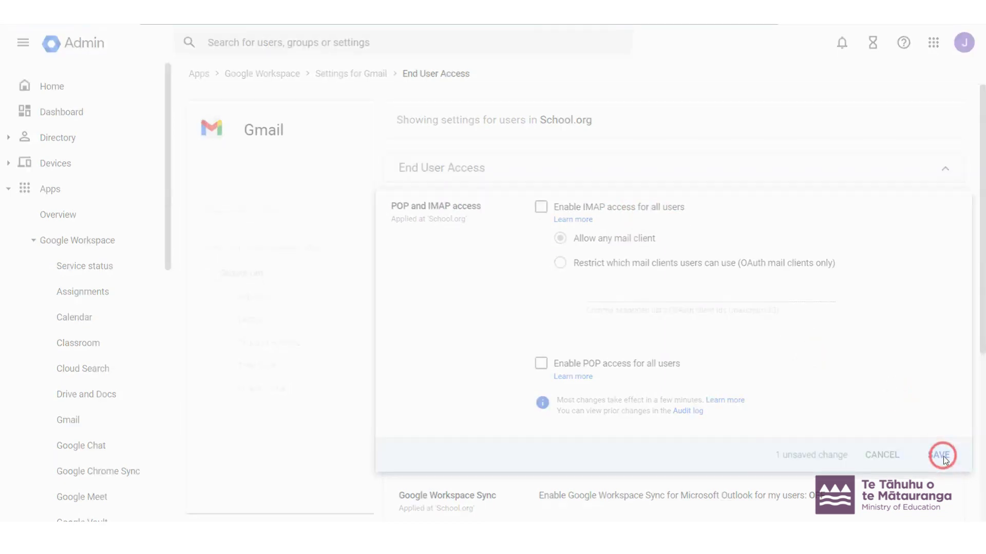